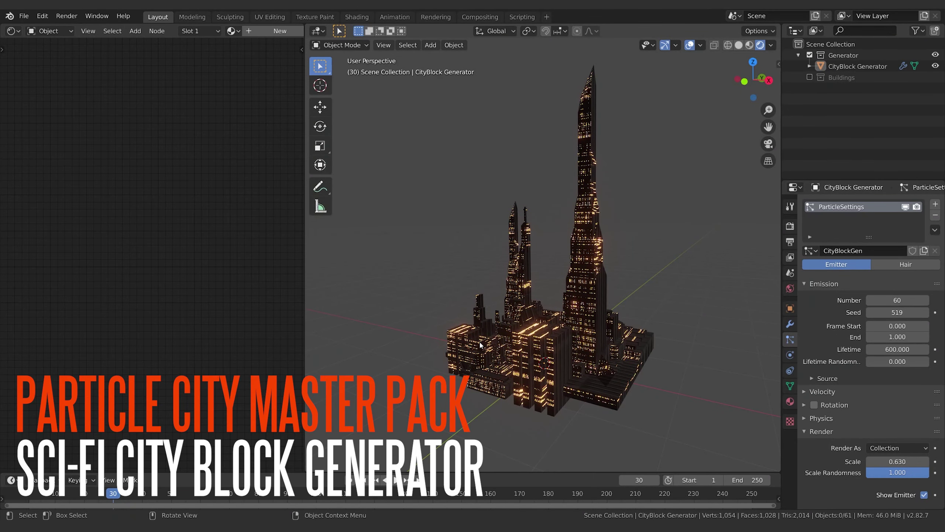
Step: Set the city block generator's particle emission seed to 533
{"action": "middle_click_drag", "start_coordinate": [480, 330], "coordinate": [666, 364]}
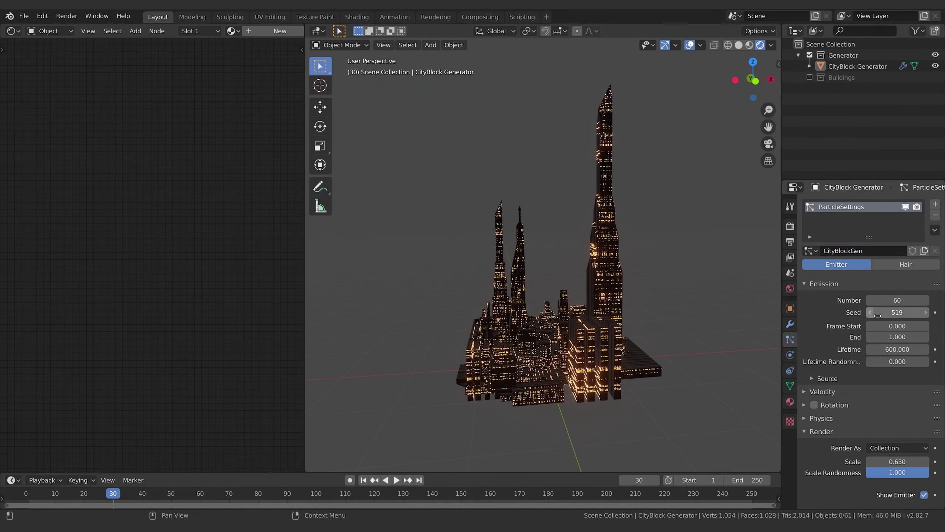
{"action": "left_click_drag", "start_coordinate": [891, 312], "coordinate": [929, 312]}
{"action": "middle_click_drag", "start_coordinate": [648, 341], "coordinate": [663, 357]}
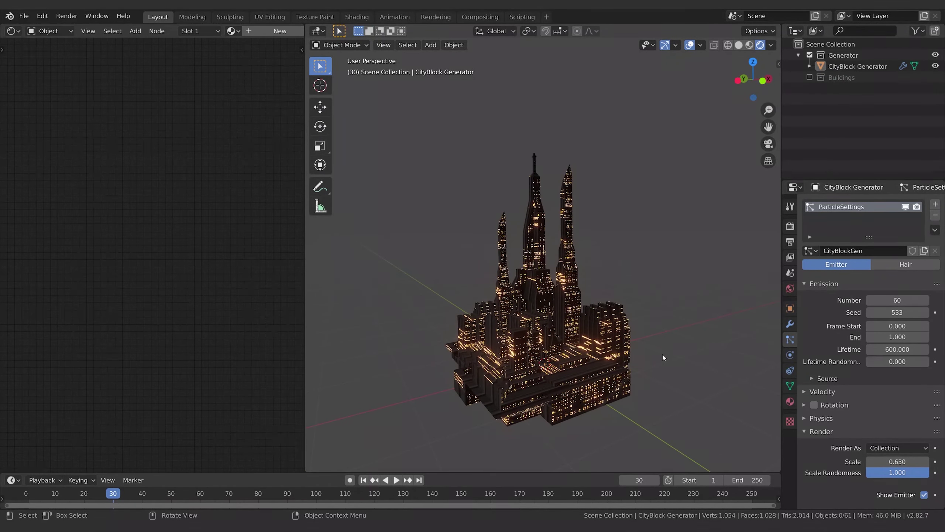
Step: Enable the Buildings collection in the view layer and display the viewport in rendered shading
{"action": "left_click", "coordinate": [810, 77]}
{"action": "scroll", "coordinate": [650, 256], "scroll_direction": "down", "scroll_amount": 1}
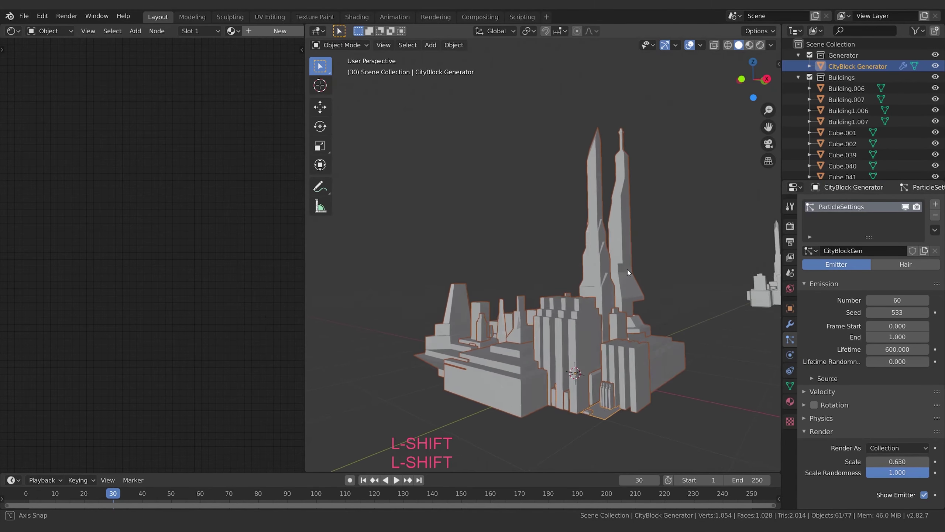
{"action": "mouse_move", "coordinate": [628, 268]}
{"action": "middle_mouse_down"}
{"action": "mouse_move", "coordinate": [659, 268]}
{"action": "mouse_move", "coordinate": [674, 160]}
{"action": "middle_mouse_up"}
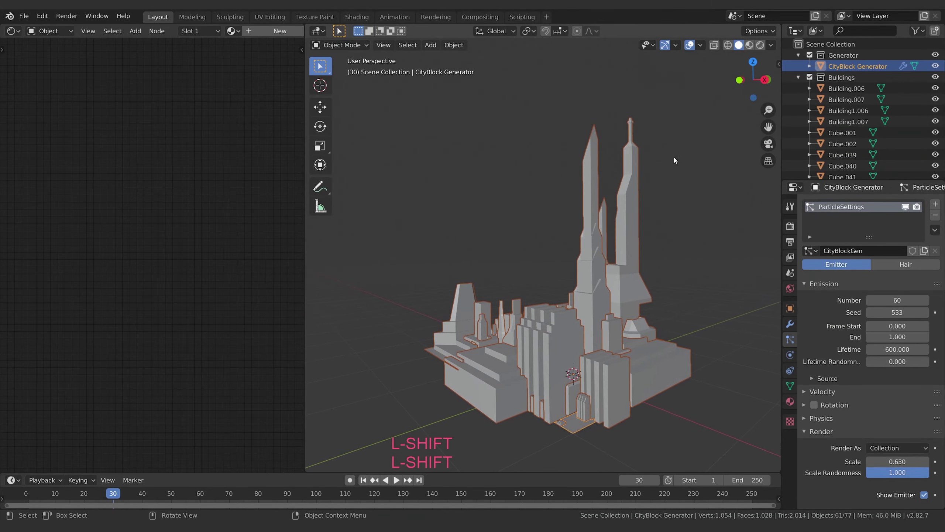
{"action": "left_click", "coordinate": [760, 45]}
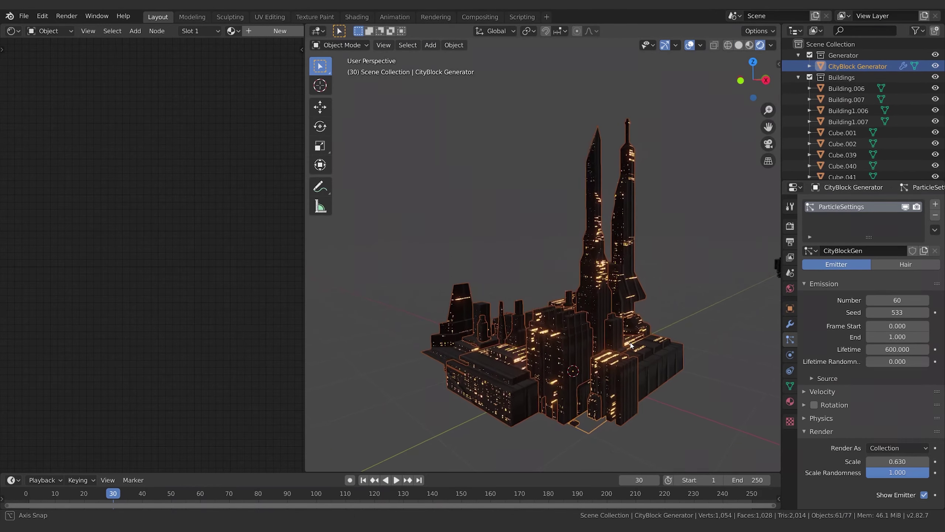
Step: Set the generator's seed to 555 and hide the Buildings collection in the viewport, keeping the particle number at 60
{"action": "scroll", "coordinate": [667, 395], "scroll_direction": "up", "scroll_amount": 2}
{"action": "middle_click_drag", "start_coordinate": [664, 394], "coordinate": [709, 392]}
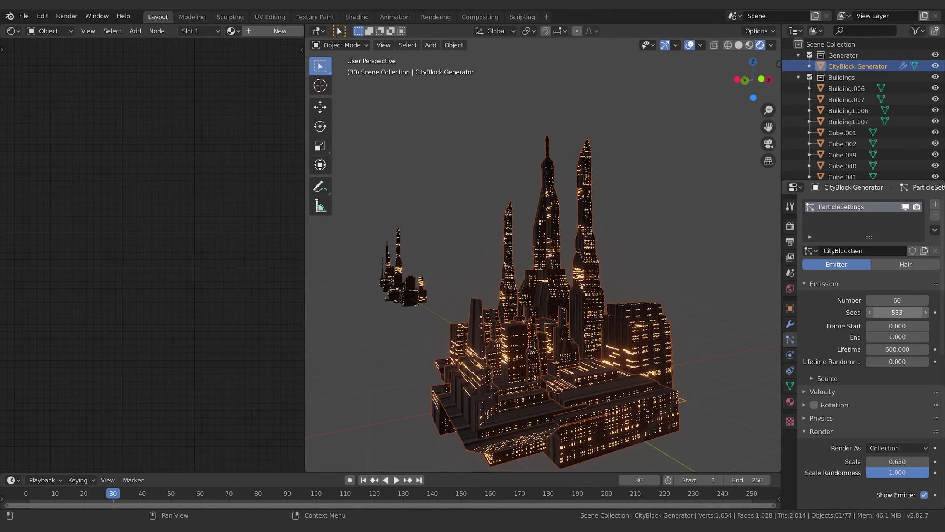
{"action": "left_click_drag", "start_coordinate": [897, 313], "coordinate": [918, 313]}
{"action": "left_click", "coordinate": [936, 77]}
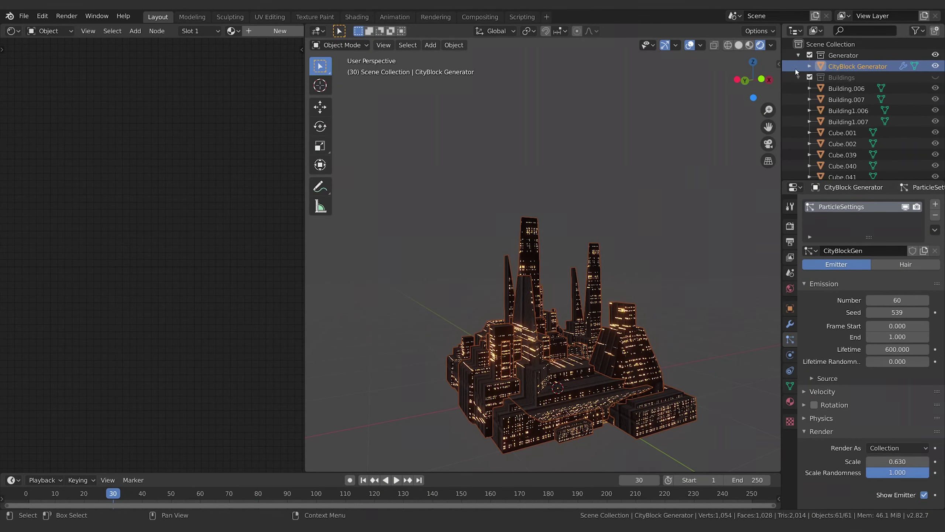
{"action": "left_click", "coordinate": [799, 77]}
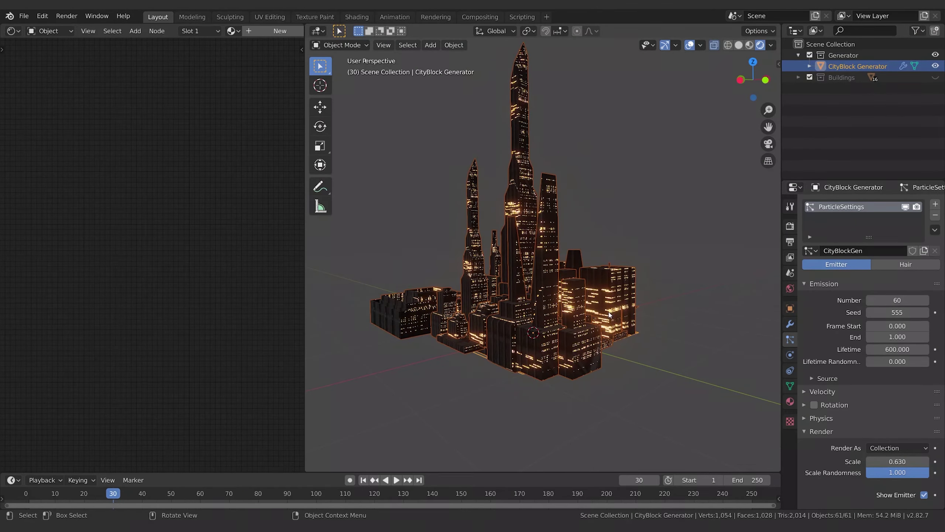
{"action": "middle_click_drag", "start_coordinate": [552, 261], "coordinate": [572, 273], "text": "shift"}
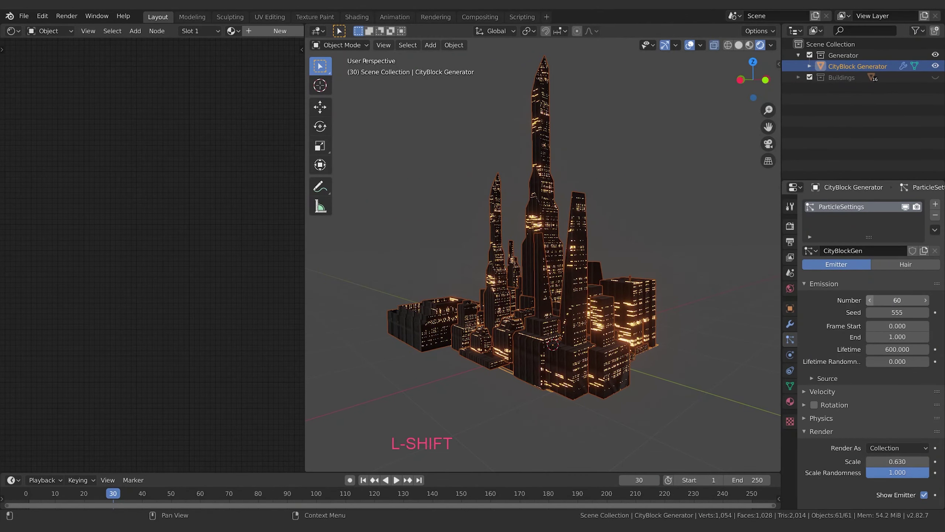
{"action": "left_click", "coordinate": [870, 300]}
{"action": "left_click", "coordinate": [926, 301]}
{"action": "middle_click_drag", "start_coordinate": [621, 303], "coordinate": [561, 268]}
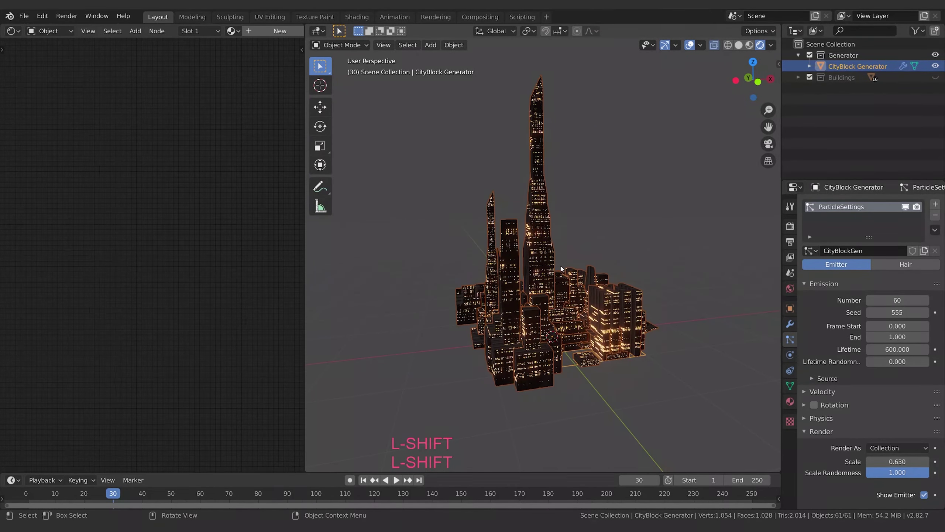
Step: Duplicate the city block generator and move the copy about -3.03 m along the X axis
{"action": "key", "text": "shift+d"}
{"action": "key", "text": "Escape"}
{"action": "middle_click_drag", "start_coordinate": [617, 321], "coordinate": [589, 312]}
{"action": "scroll", "coordinate": [589, 313], "scroll_direction": "down", "scroll_amount": 3}
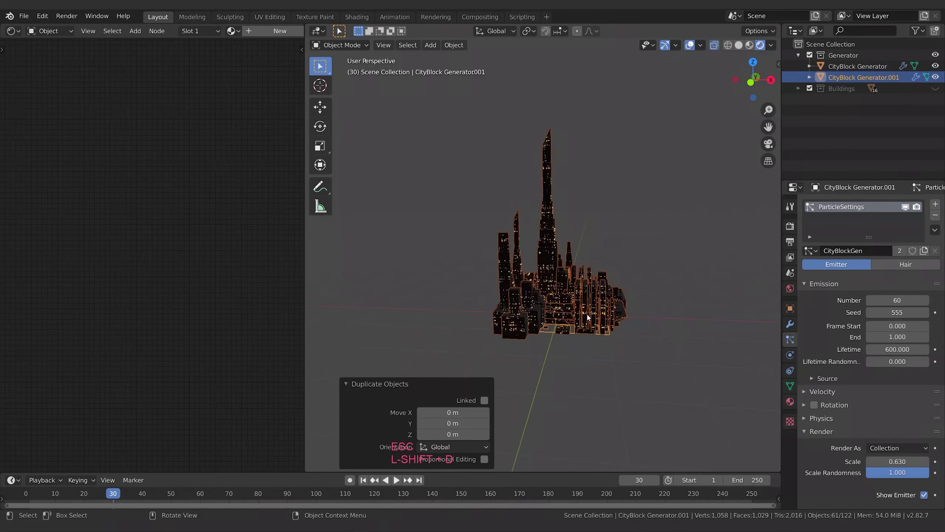
{"action": "key", "text": "g"}
{"action": "key", "text": "x"}
{"action": "left_click", "coordinate": [470, 314]}
Step: Convert the particle system modifier of the duplicated generator into real building objects
{"action": "middle_click_drag", "start_coordinate": [477, 317], "coordinate": [564, 329], "text": "shift"}
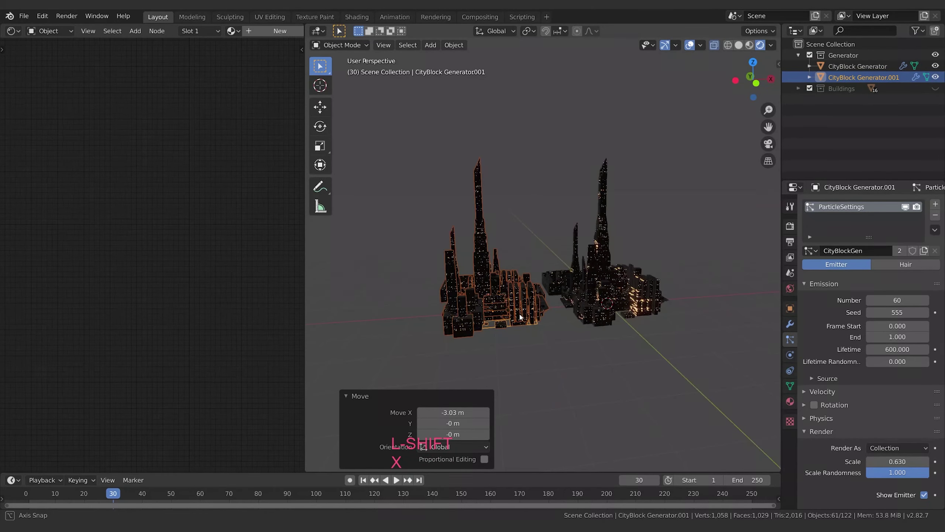
{"action": "scroll", "coordinate": [500, 337], "scroll_direction": "up", "scroll_amount": 1}
{"action": "scroll", "coordinate": [500, 336], "scroll_direction": "up", "scroll_amount": 1}
{"action": "middle_click_drag", "start_coordinate": [471, 358], "coordinate": [500, 342], "text": "shift"}
{"action": "left_click", "coordinate": [506, 342]}
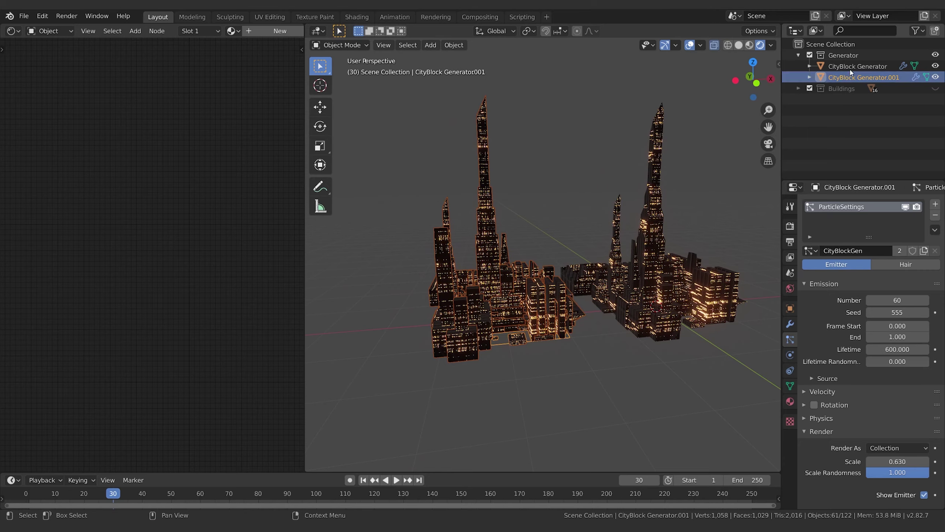
{"action": "left_click", "coordinate": [790, 323]}
{"action": "left_click", "coordinate": [871, 236]}
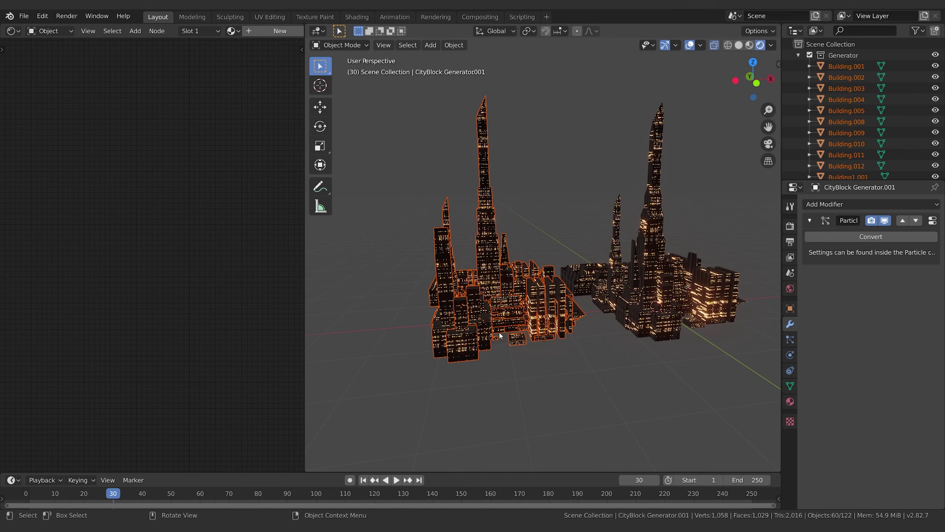
Step: Delete the duplicated generator's emitter plane beneath the converted buildings
{"action": "left_click", "coordinate": [503, 347]}
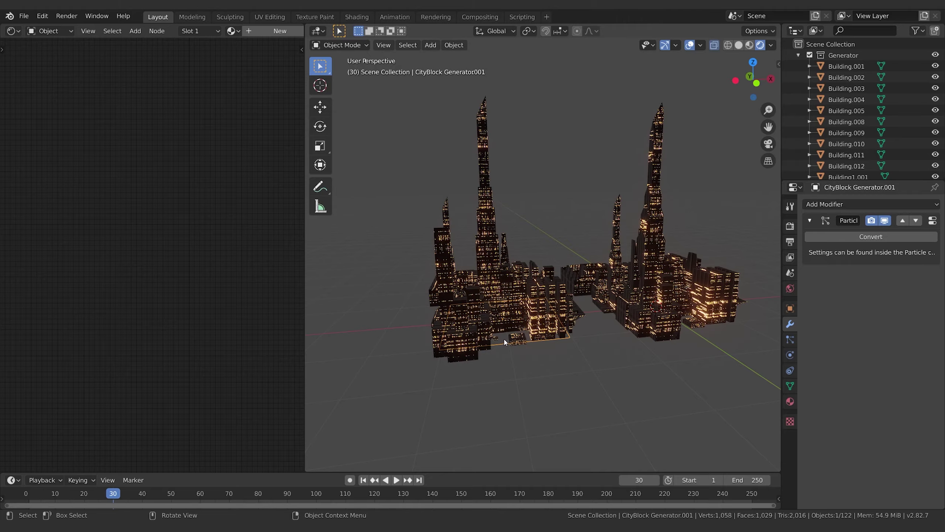
{"action": "key", "text": "x"}
{"action": "left_click", "coordinate": [504, 340]}
Step: Make all converted buildings single-user for object, object data and object animation, using the Selected Objects type
{"action": "middle_click_drag", "start_coordinate": [535, 370], "coordinate": [544, 362]}
{"action": "key", "text": "b"}
{"action": "left_click_drag", "start_coordinate": [400, 76], "coordinate": [591, 406]}
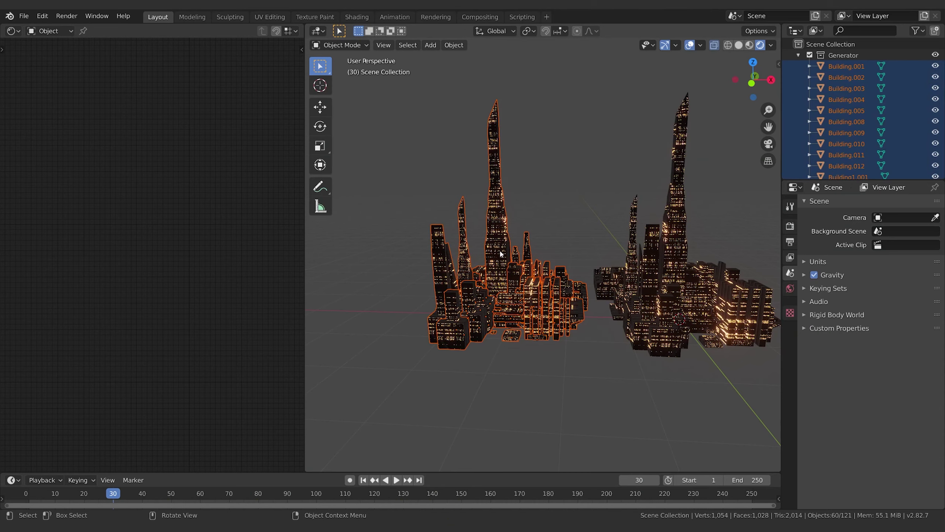
{"action": "scroll", "coordinate": [893, 108], "scroll_direction": "down", "scroll_amount": 10}
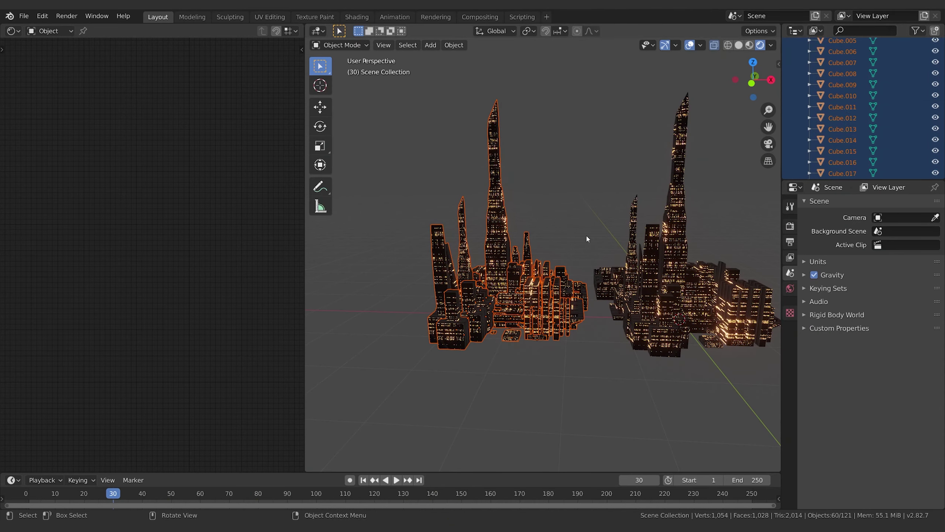
{"action": "key", "text": "F3"}
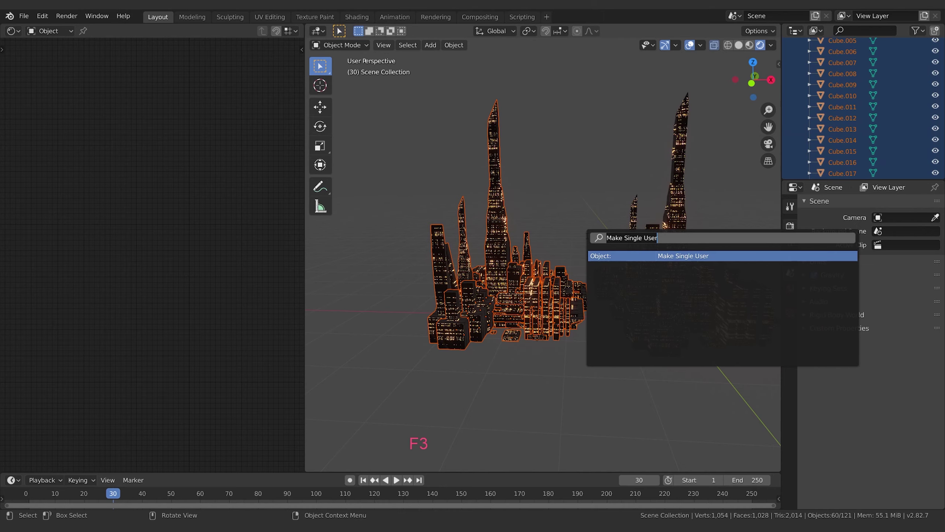
{"action": "type", "text": "make"}
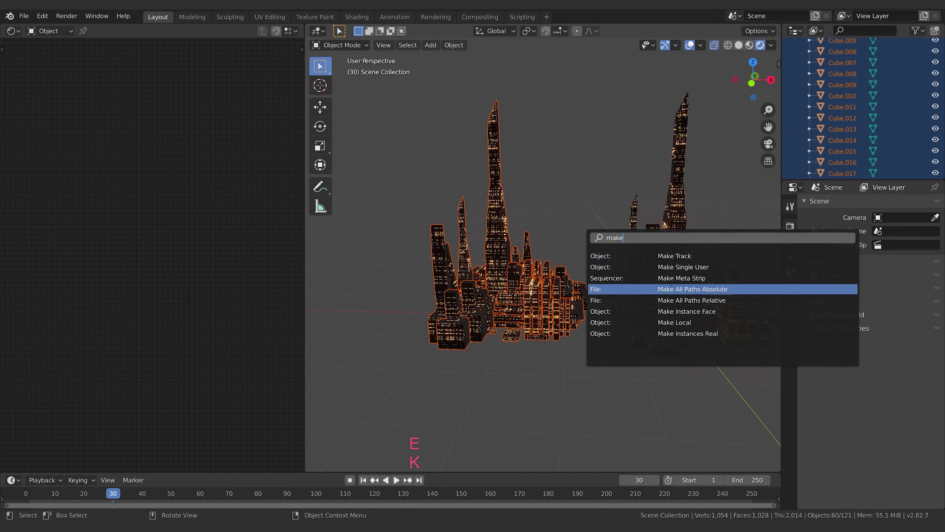
{"action": "left_click", "coordinate": [670, 267]}
{"action": "left_click", "coordinate": [673, 267]}
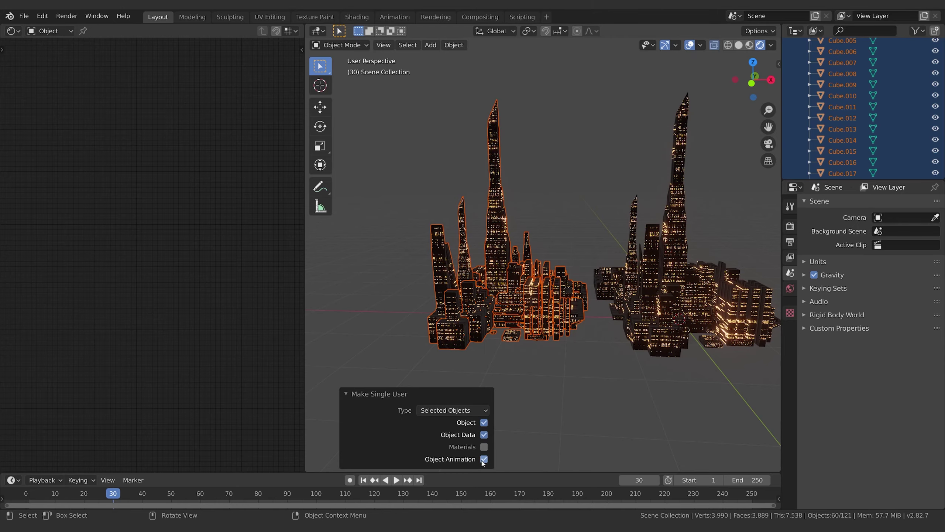
{"action": "left_click", "coordinate": [518, 393]}
Step: Select all converted buildings with one of them active and join them into a single mesh object
{"action": "middle_click_drag", "start_coordinate": [517, 394], "coordinate": [563, 375]}
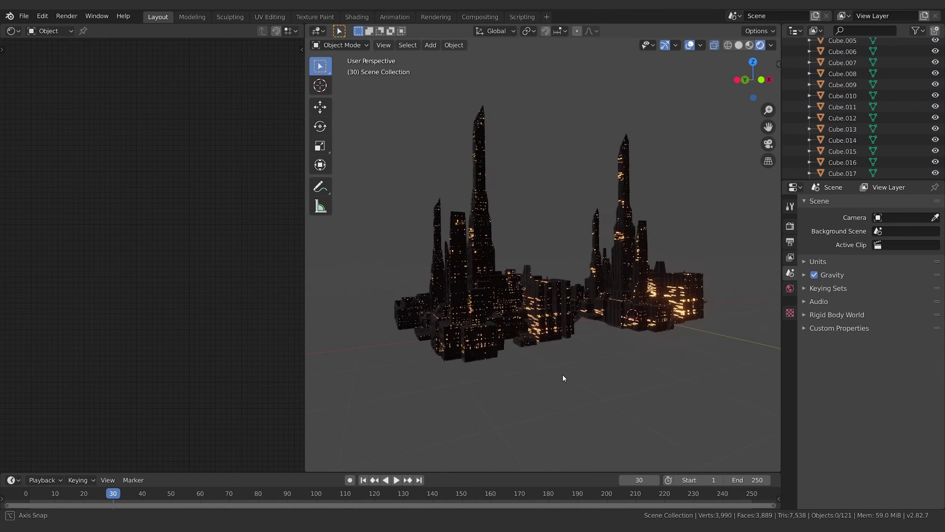
{"action": "left_click", "coordinate": [473, 329]}
{"action": "middle_click_drag", "start_coordinate": [472, 330], "coordinate": [434, 317]}
{"action": "scroll", "coordinate": [420, 152], "scroll_direction": "down", "scroll_amount": 2}
{"action": "key", "text": "b"}
{"action": "left_click_drag", "start_coordinate": [415, 132], "coordinate": [570, 374]}
{"action": "middle_click_drag", "start_coordinate": [570, 374], "coordinate": [559, 380]}
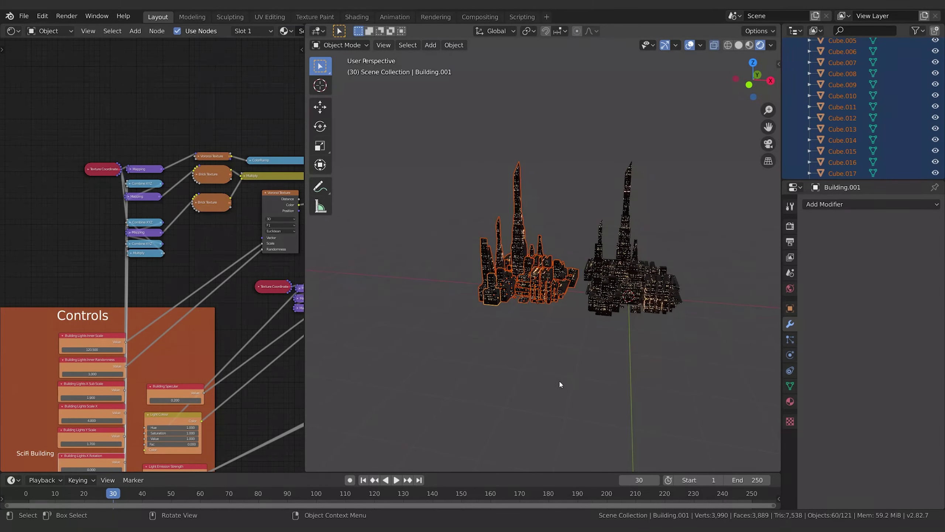
{"action": "key", "text": "ctrl+j"}
Step: Examine the joined city block from several angles beside the original generator
{"action": "scroll", "coordinate": [558, 327], "scroll_direction": "up", "scroll_amount": 5}
{"action": "middle_click_drag", "start_coordinate": [592, 324], "coordinate": [624, 380]}
{"action": "scroll", "coordinate": [524, 365], "scroll_direction": "down", "scroll_amount": 4}
{"action": "key", "text": "g"}
{"action": "key", "text": "Escape"}
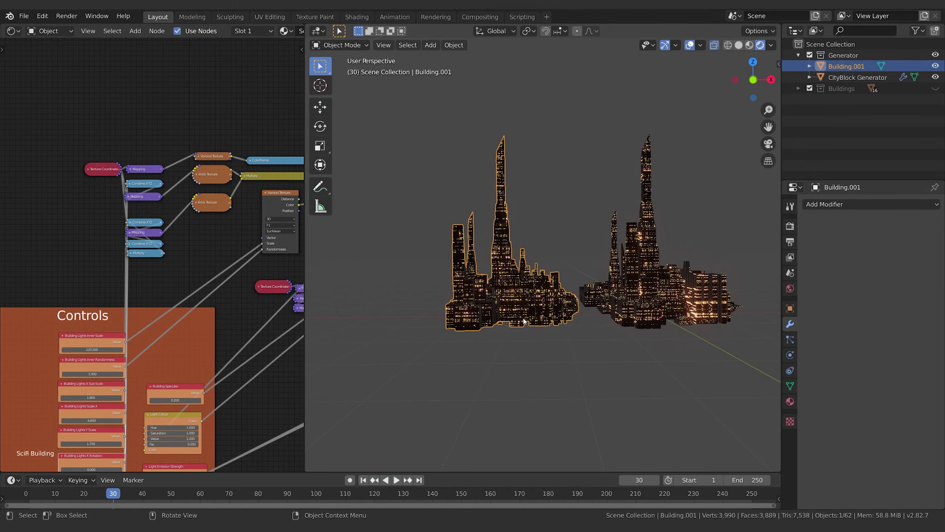
{"action": "middle_click_drag", "start_coordinate": [524, 322], "coordinate": [483, 363]}
{"action": "scroll", "coordinate": [489, 373], "scroll_direction": "up", "scroll_amount": 2}
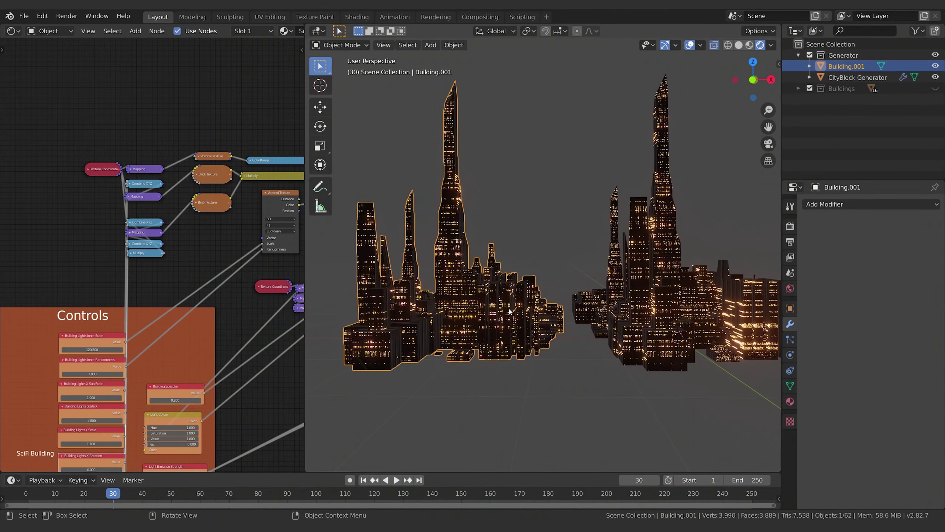
{"action": "scroll", "coordinate": [510, 313], "scroll_direction": "down", "scroll_amount": 3}
{"action": "middle_click_drag", "start_coordinate": [507, 338], "coordinate": [515, 348]}
{"action": "left_click", "coordinate": [514, 347]}
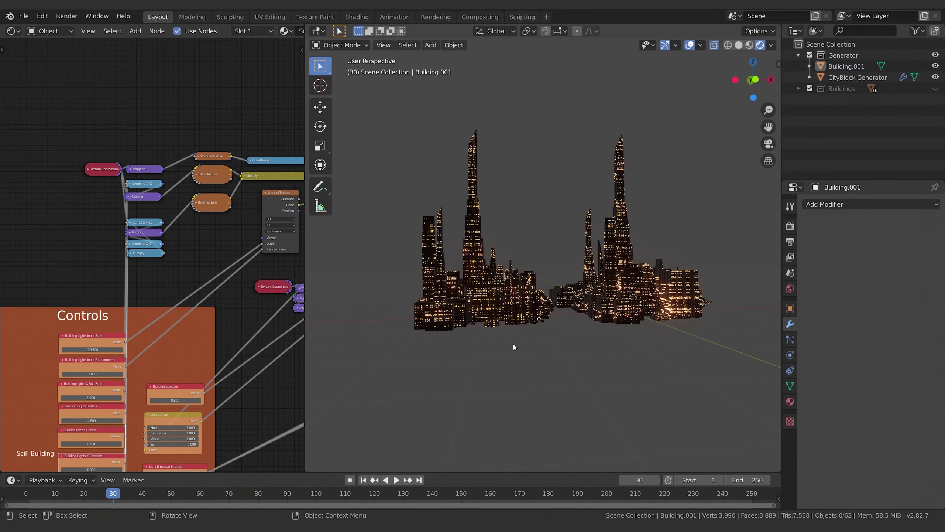
{"action": "middle_click_drag", "start_coordinate": [542, 393], "coordinate": [516, 395]}
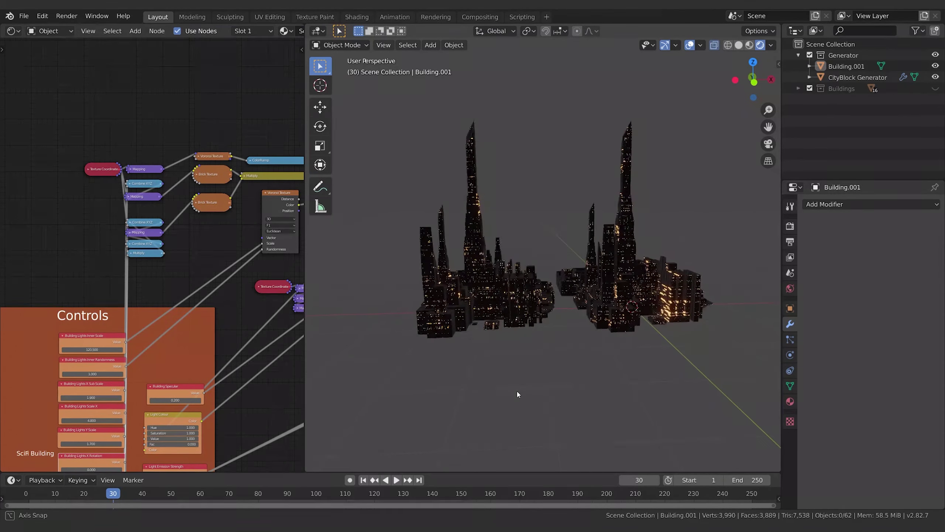
Step: Add a mesh plane at the origin and scale it by about -9.5 on all axes
{"action": "middle_click_drag", "start_coordinate": [506, 320], "coordinate": [515, 401]}
{"action": "scroll", "coordinate": [543, 430], "scroll_direction": "down", "scroll_amount": 3}
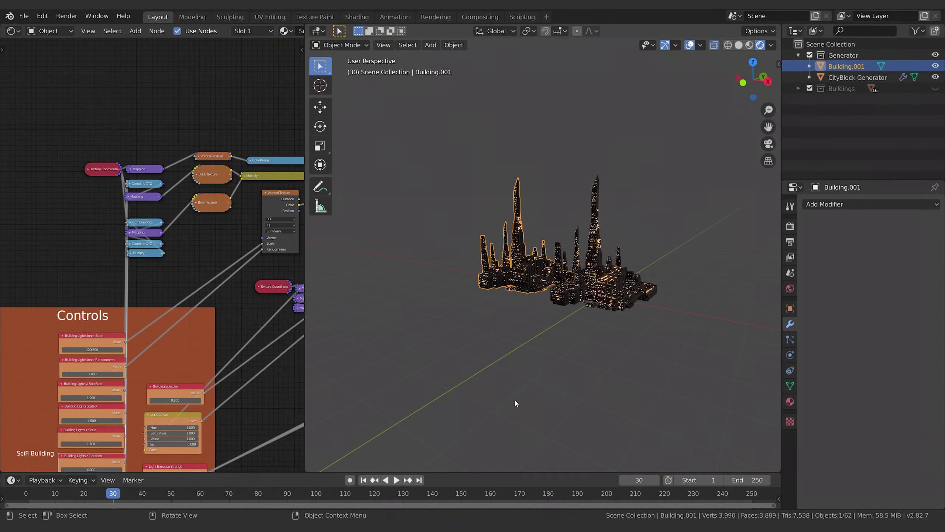
{"action": "key", "text": "shift+a"}
{"action": "mouse_move", "coordinate": [431, 307]}
{"action": "left_click", "coordinate": [499, 309]}
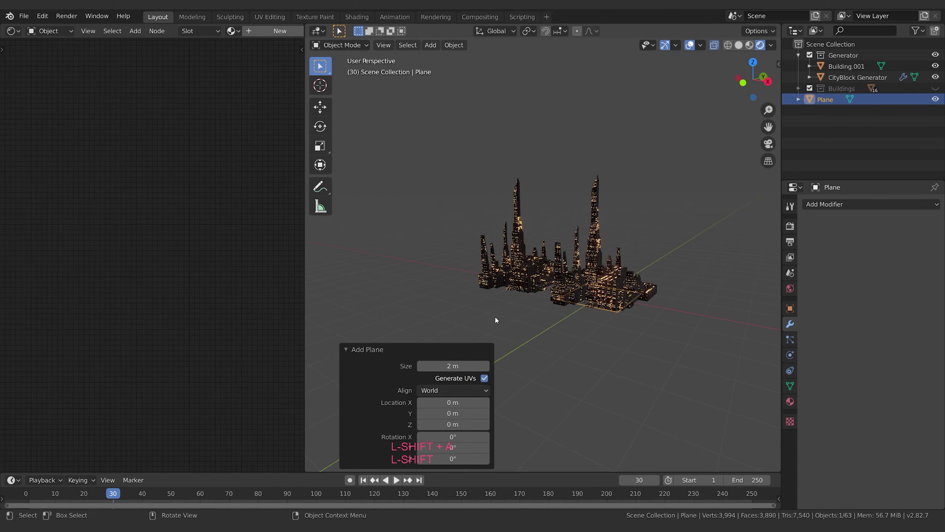
{"action": "key", "text": "s"}
{"action": "left_click", "coordinate": [661, 285]}
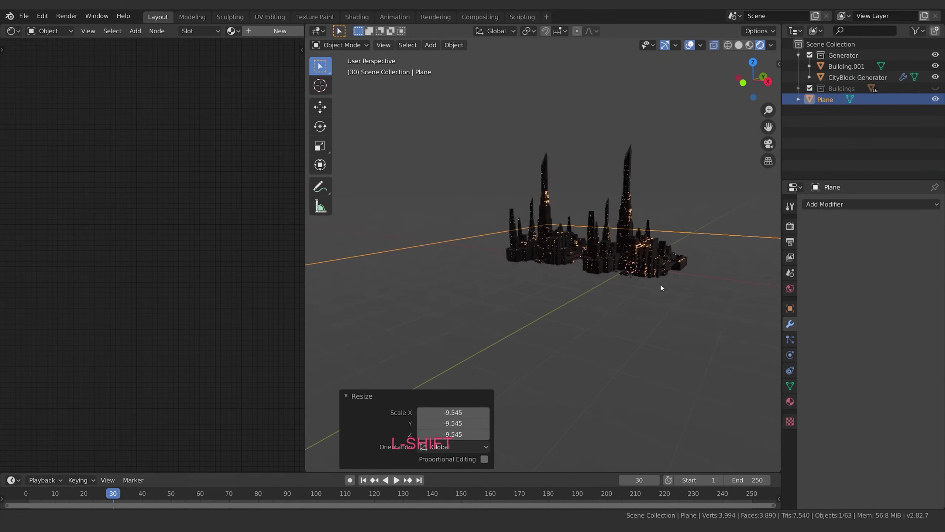
Step: Move the large plane about -12.8 m along the Y axis, away from the city blocks
{"action": "scroll", "coordinate": [681, 298], "scroll_direction": "down", "scroll_amount": 3}
{"action": "middle_click_drag", "start_coordinate": [681, 298], "coordinate": [644, 312]}
{"action": "key", "text": "g"}
{"action": "key", "text": "y"}
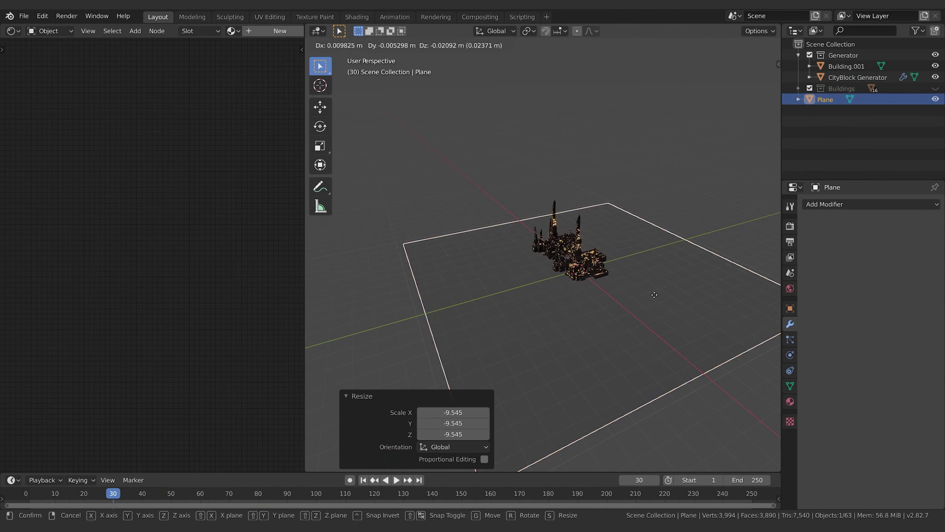
{"action": "left_click", "coordinate": [420, 318]}
Step: Add a particle system to the large plane and render its particles as Object
{"action": "middle_click_drag", "start_coordinate": [420, 319], "coordinate": [460, 298], "text": "shift"}
{"action": "scroll", "coordinate": [521, 317], "scroll_direction": "up", "scroll_amount": 2}
{"action": "middle_click_drag", "start_coordinate": [521, 317], "coordinate": [619, 294], "text": "shift"}
{"action": "scroll", "coordinate": [618, 290], "scroll_direction": "down", "scroll_amount": 3}
{"action": "left_click", "coordinate": [790, 340]}
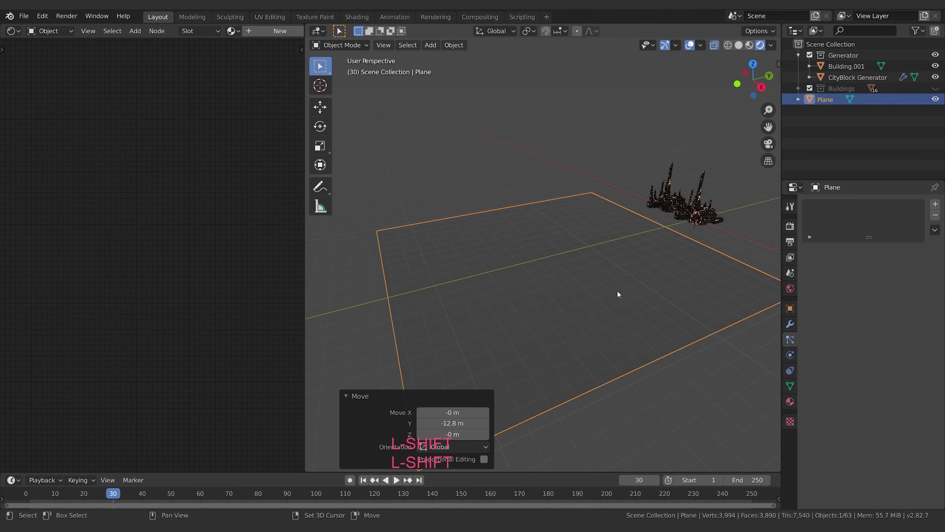
{"action": "left_click", "coordinate": [936, 206]}
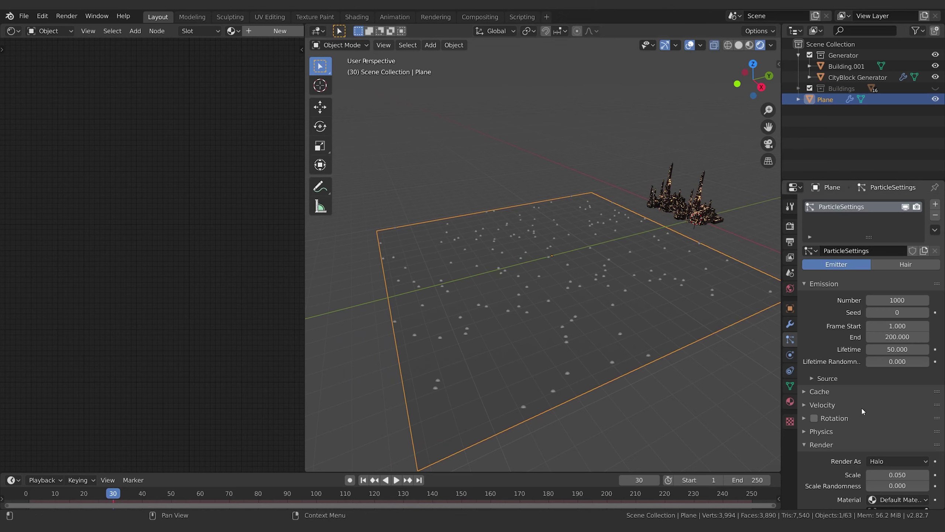
{"action": "scroll", "coordinate": [821, 406], "scroll_direction": "down", "scroll_amount": 5}
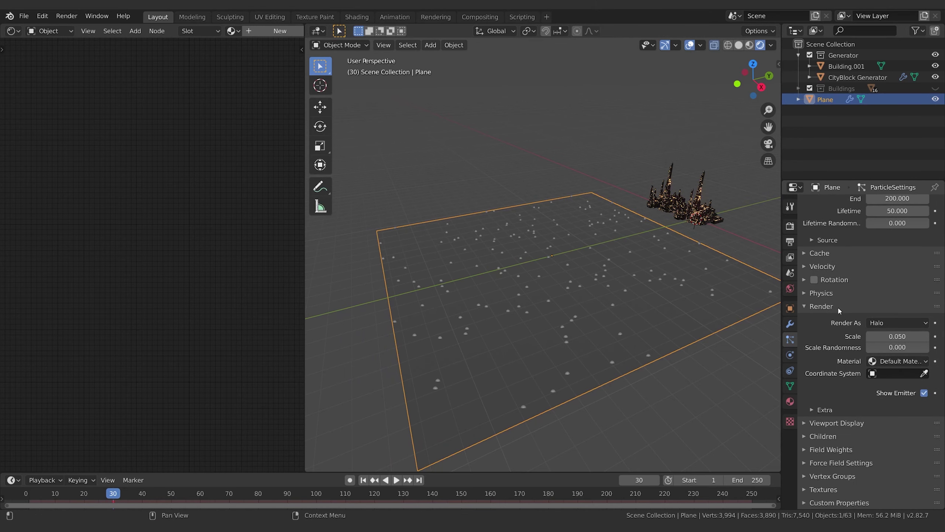
{"action": "left_click", "coordinate": [896, 323]}
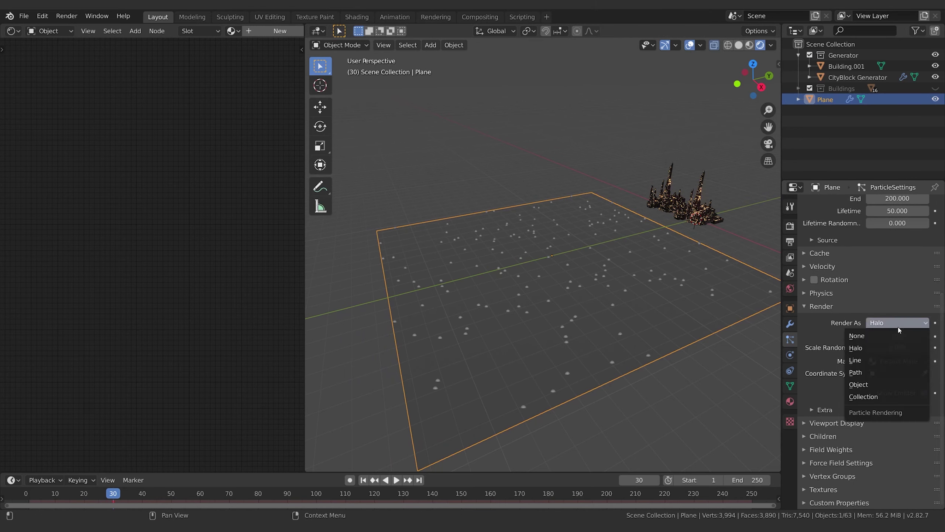
{"action": "left_click", "coordinate": [863, 385]}
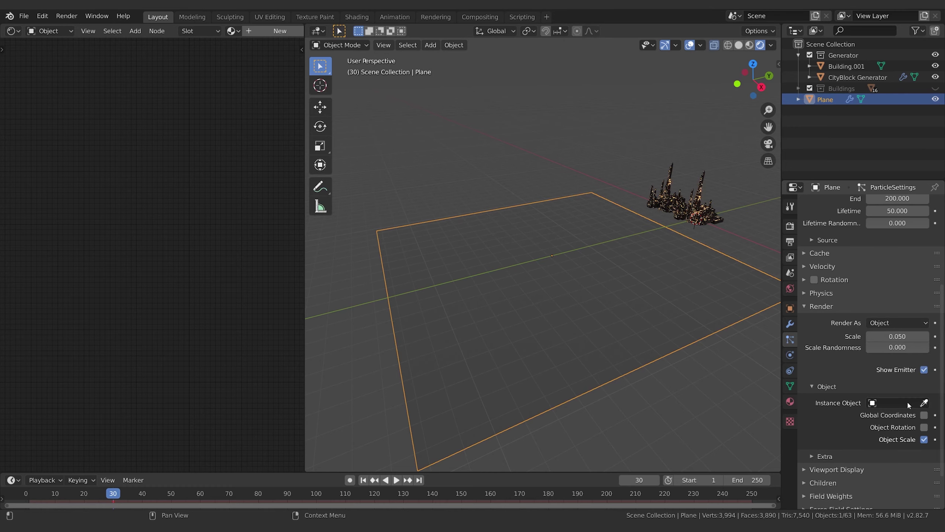
Step: Set Building.001 as the instance object for the large plane's particles
{"action": "left_click", "coordinate": [907, 402]}
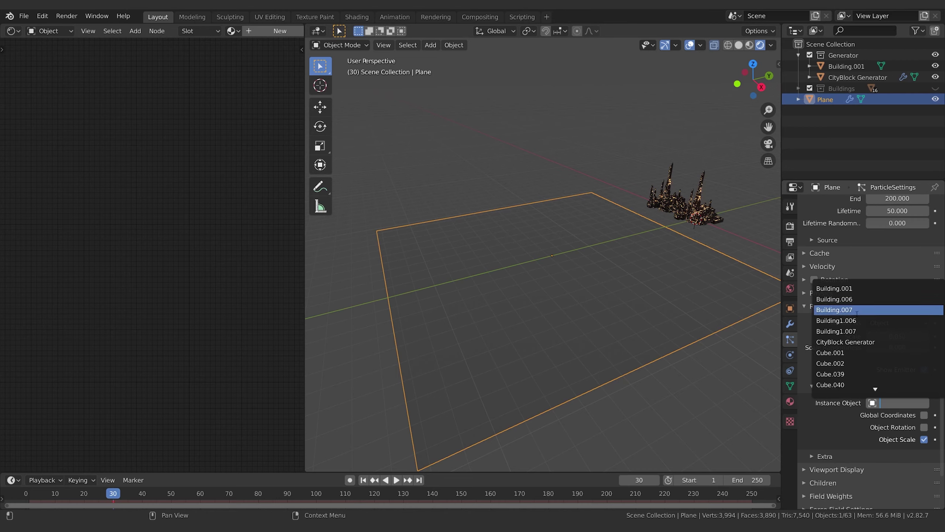
{"action": "left_click", "coordinate": [847, 287]}
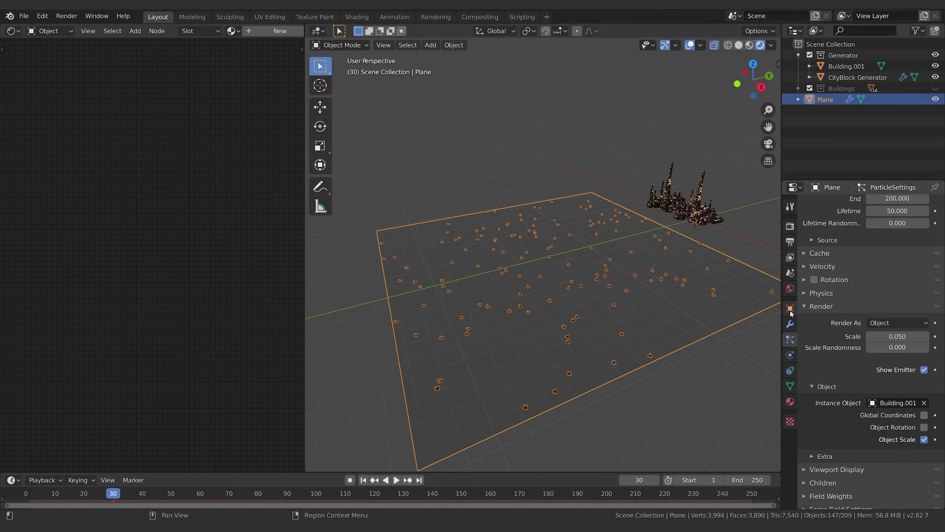
{"action": "scroll", "coordinate": [860, 263], "scroll_direction": "up", "scroll_amount": 4}
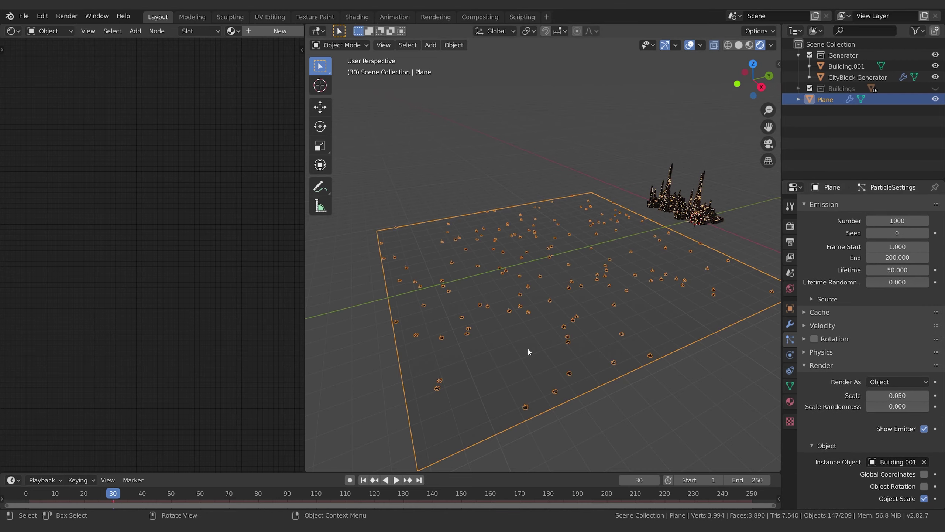
{"action": "scroll", "coordinate": [606, 343], "scroll_direction": "up", "scroll_amount": 2}
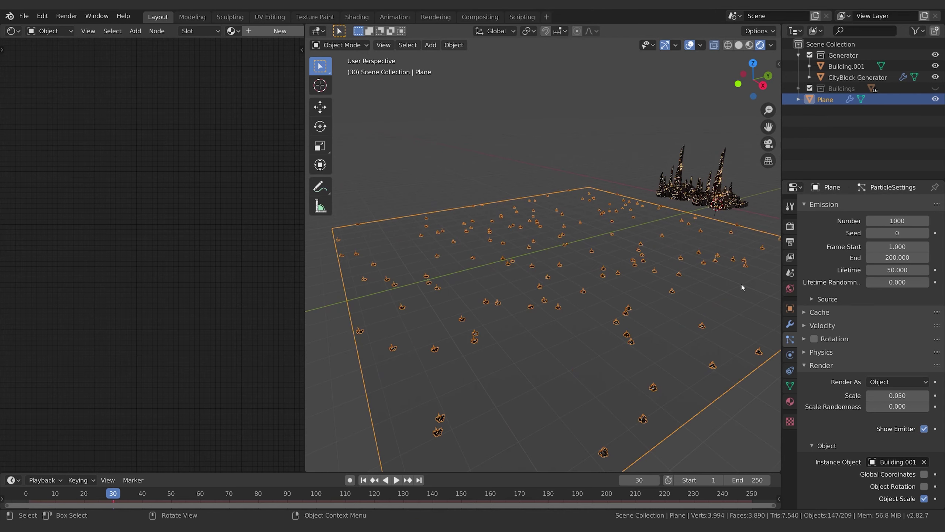
Step: Change the particles' physics type, and set their render scale to 0.730 with scale randomness 1.000
{"action": "left_click", "coordinate": [823, 352]}
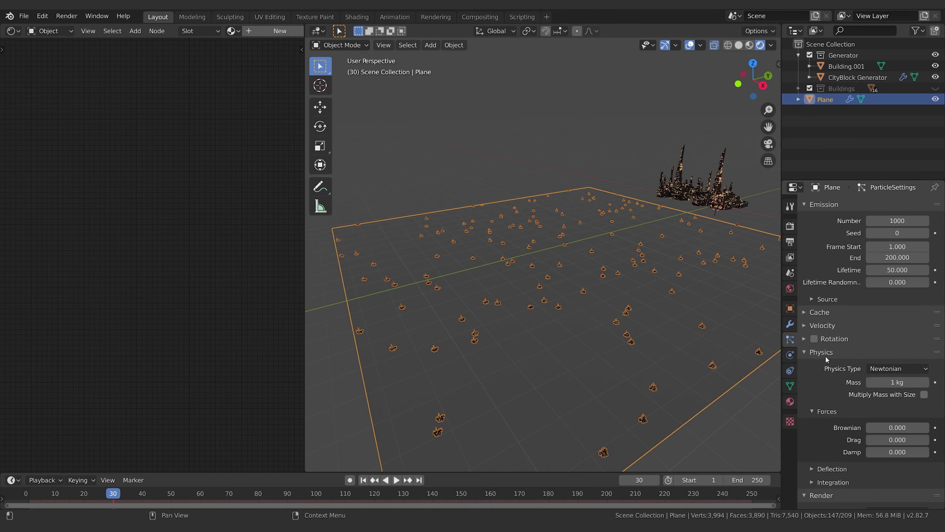
{"action": "left_click", "coordinate": [893, 367]}
{"action": "left_click", "coordinate": [883, 381]}
{"action": "left_click", "coordinate": [817, 353]}
{"action": "middle_click_drag", "start_coordinate": [667, 431], "coordinate": [680, 405]}
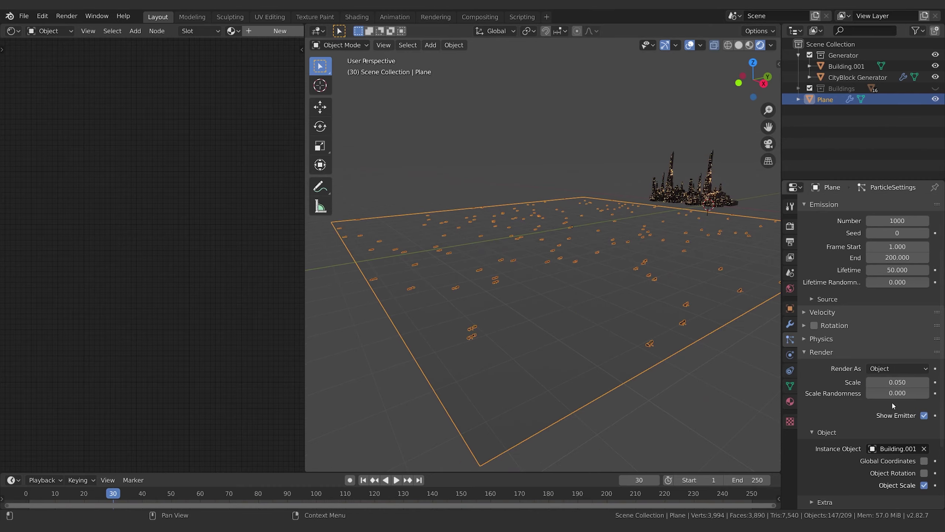
{"action": "left_click_drag", "start_coordinate": [895, 382], "coordinate": [931, 394]}
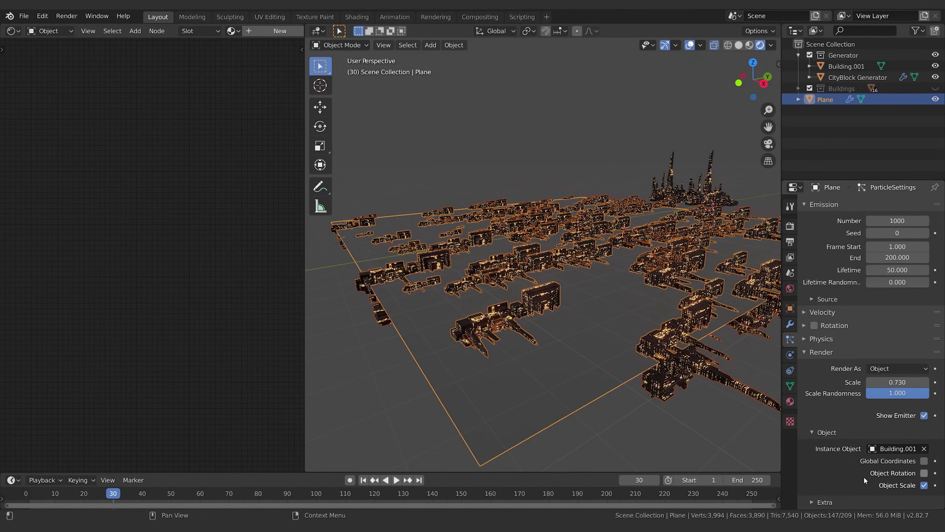
Step: Enable rotation for the particles, try different orientation axes ending on Object Y, and set the phase to 0
{"action": "left_click", "coordinate": [818, 325]}
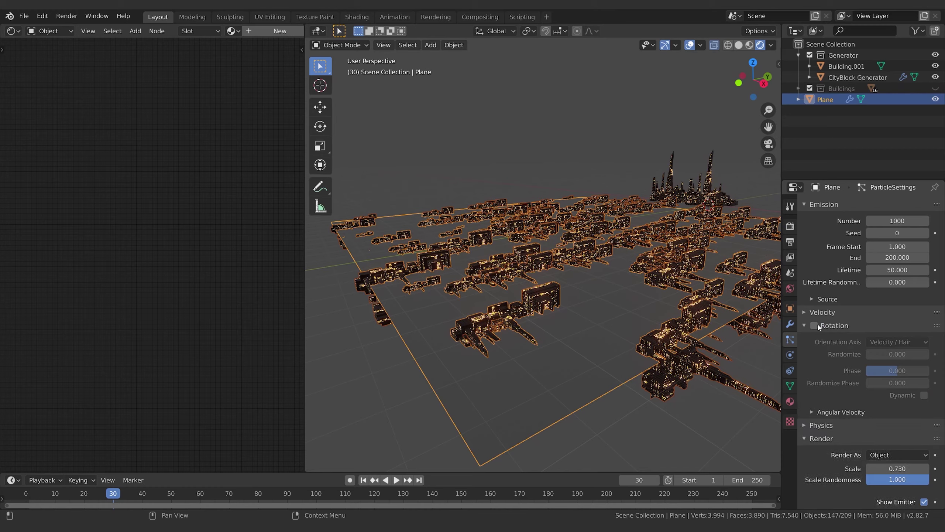
{"action": "left_click", "coordinate": [815, 325]}
{"action": "left_click", "coordinate": [897, 342]}
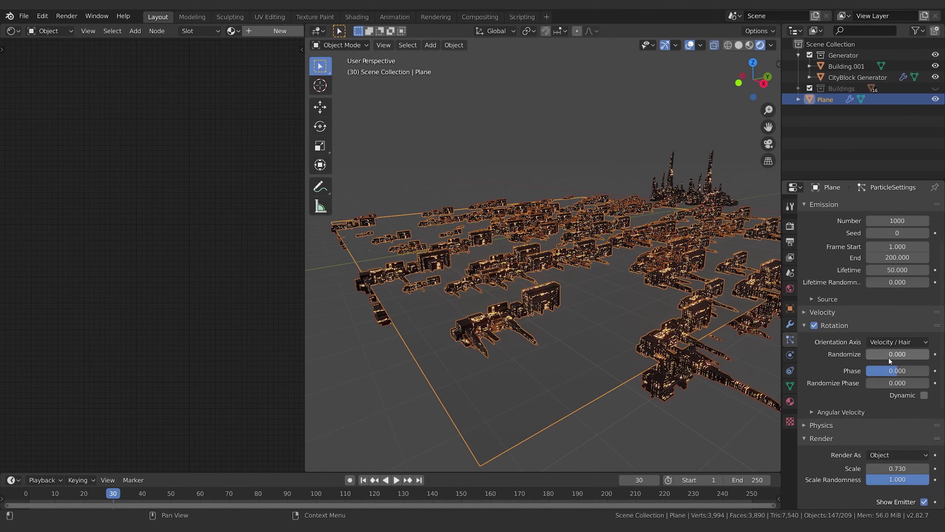
{"action": "left_click", "coordinate": [867, 428]}
{"action": "left_click", "coordinate": [895, 342]}
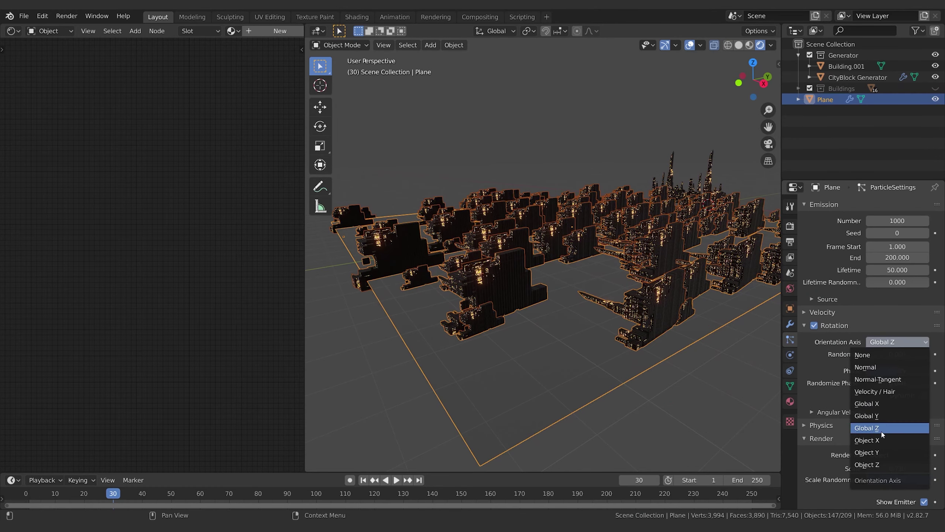
{"action": "left_click", "coordinate": [867, 464]}
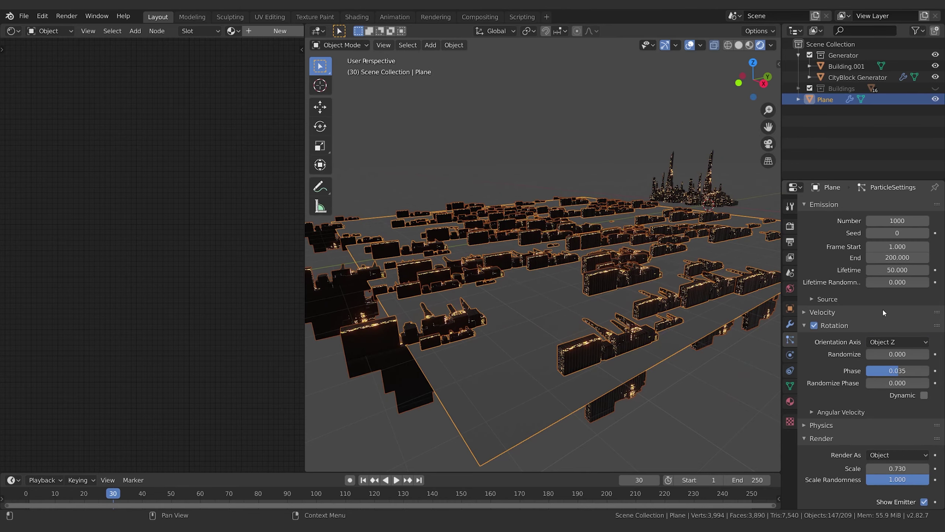
{"action": "left_click", "coordinate": [895, 342]}
{"action": "left_click", "coordinate": [877, 453]}
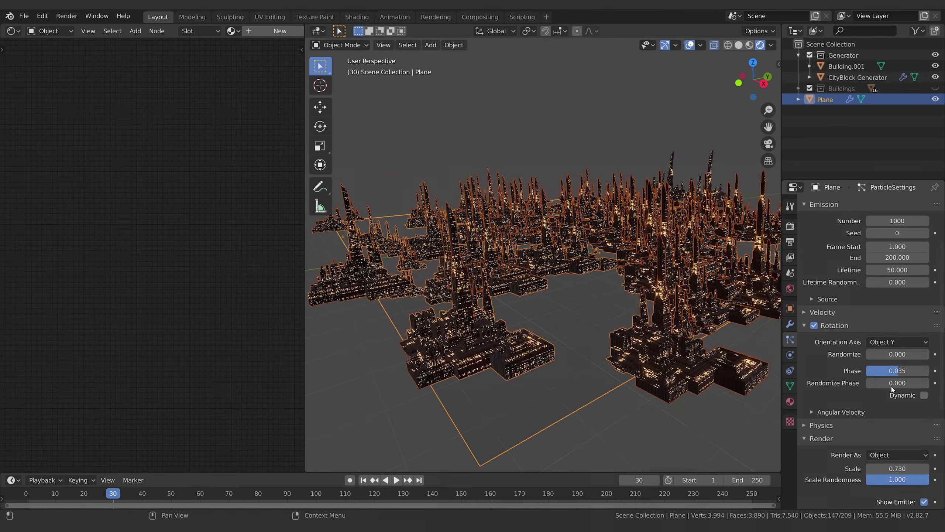
{"action": "type", "text": "0"}
{"action": "key", "text": "Return"}
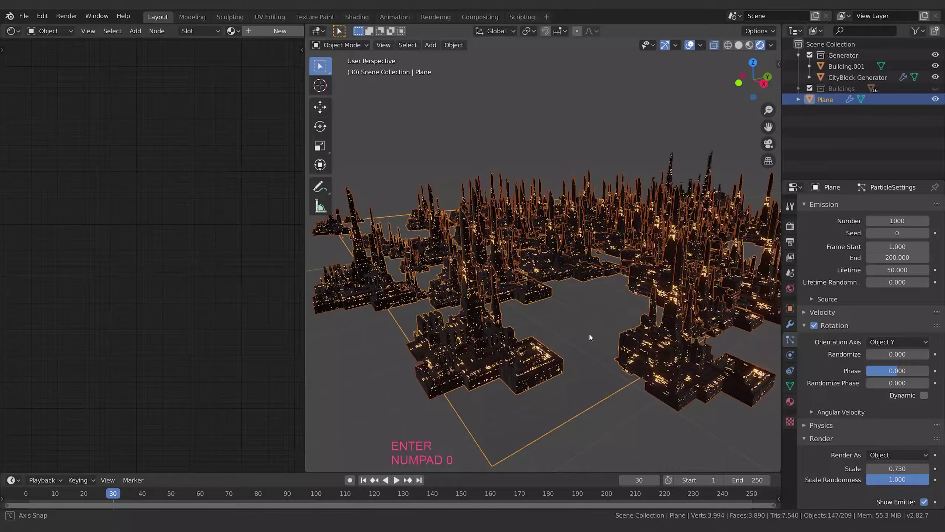
Step: Delete the large plane that carries the scattered city particles
{"action": "left_click", "coordinate": [589, 332]}
{"action": "middle_click_drag", "start_coordinate": [589, 333], "coordinate": [646, 327]}
{"action": "scroll", "coordinate": [646, 327], "scroll_direction": "down", "scroll_amount": 2}
{"action": "left_click", "coordinate": [598, 349]}
{"action": "middle_click_drag", "start_coordinate": [598, 350], "coordinate": [637, 338]}
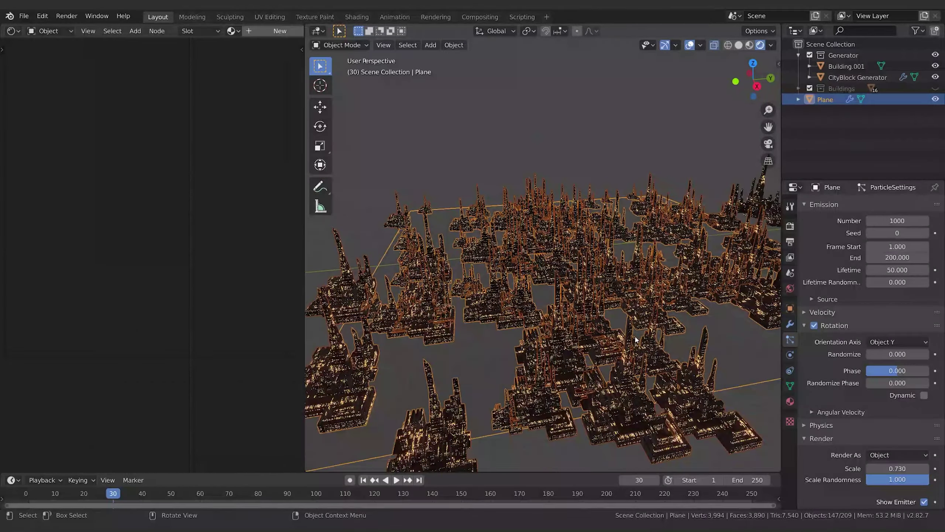
{"action": "scroll", "coordinate": [600, 321], "scroll_direction": "down", "scroll_amount": 4}
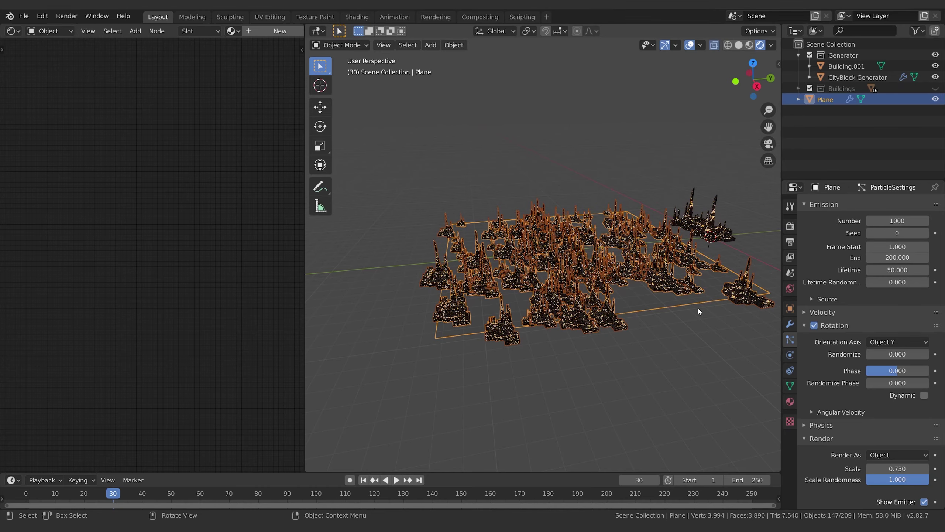
{"action": "left_click", "coordinate": [725, 242]}
{"action": "left_click", "coordinate": [595, 278]}
{"action": "key", "text": "x"}
{"action": "left_click", "coordinate": [624, 275]}
Step: Delete the joined city block mesh Building.001 beside the generator
{"action": "middle_click_drag", "start_coordinate": [624, 275], "coordinate": [408, 348], "text": "shift"}
{"action": "middle_click_drag", "start_coordinate": [408, 348], "coordinate": [525, 332]}
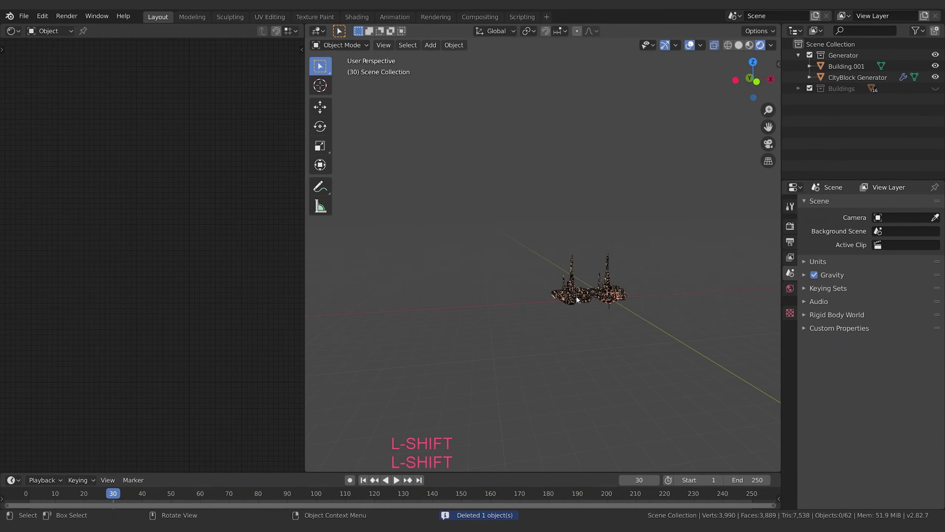
{"action": "left_click", "coordinate": [576, 298]}
{"action": "key", "text": "x"}
{"action": "left_click", "coordinate": [592, 299]}
Step: Select the CityBlock Generator and examine its city block, collection render settings and Use Count list
{"action": "left_click", "coordinate": [616, 297]}
{"action": "scroll", "coordinate": [624, 291], "scroll_direction": "up", "scroll_amount": 10}
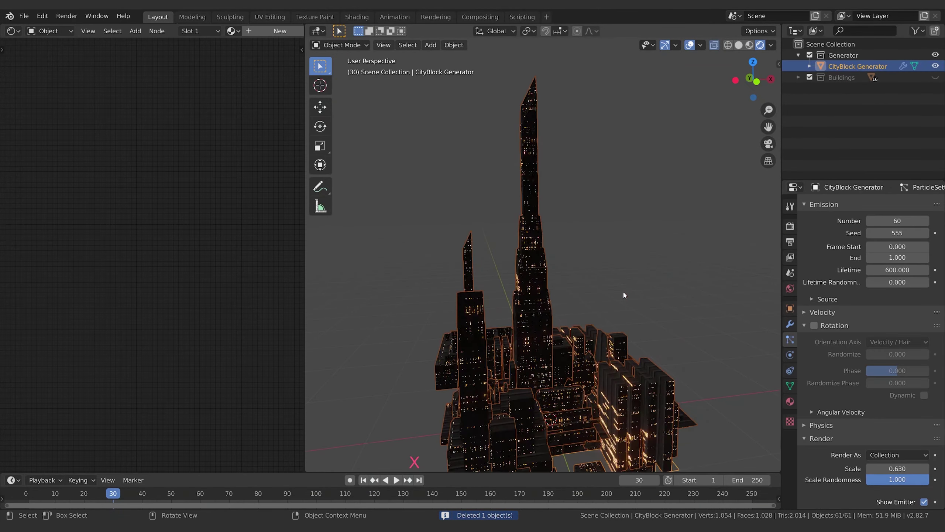
{"action": "middle_click_drag", "start_coordinate": [529, 338], "coordinate": [540, 250], "text": "shift"}
{"action": "scroll", "coordinate": [616, 326], "scroll_direction": "down", "scroll_amount": 4}
{"action": "middle_click_drag", "start_coordinate": [634, 274], "coordinate": [619, 282]}
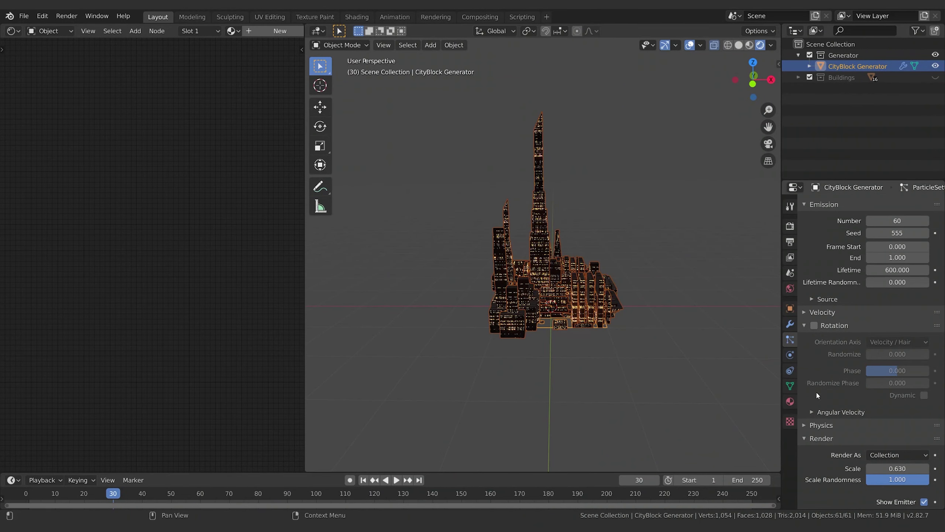
{"action": "scroll", "coordinate": [821, 406], "scroll_direction": "down", "scroll_amount": 5}
{"action": "scroll", "coordinate": [843, 411], "scroll_direction": "down", "scroll_amount": 8}
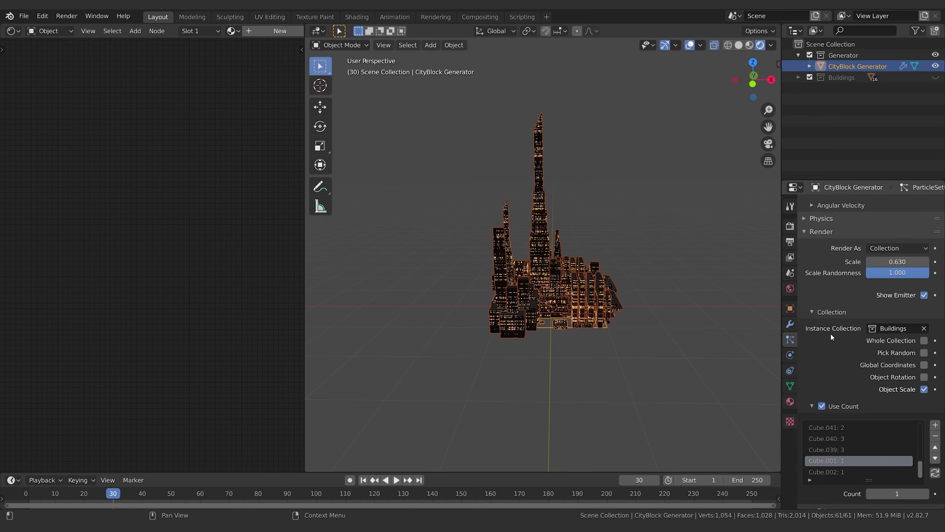
{"action": "scroll", "coordinate": [831, 337], "scroll_direction": "down", "scroll_amount": 4}
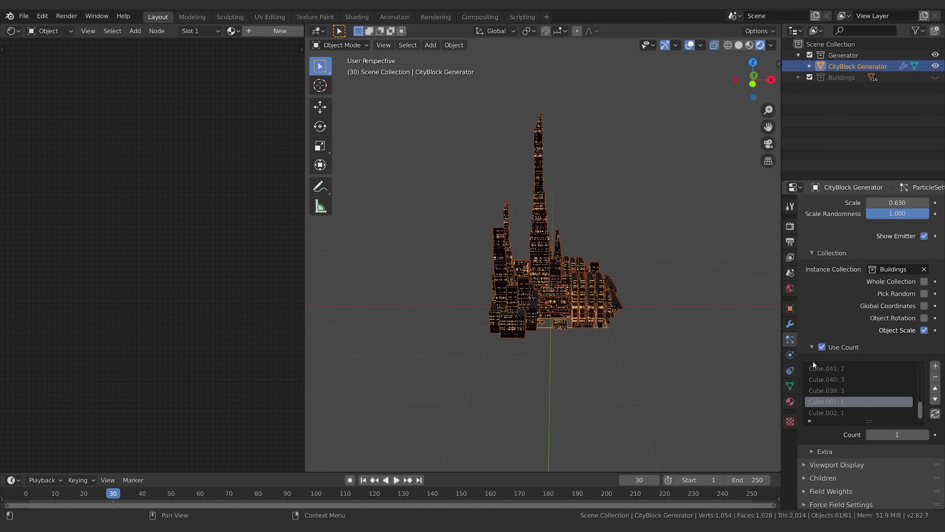
{"action": "scroll", "coordinate": [848, 394], "scroll_direction": "up", "scroll_amount": 8}
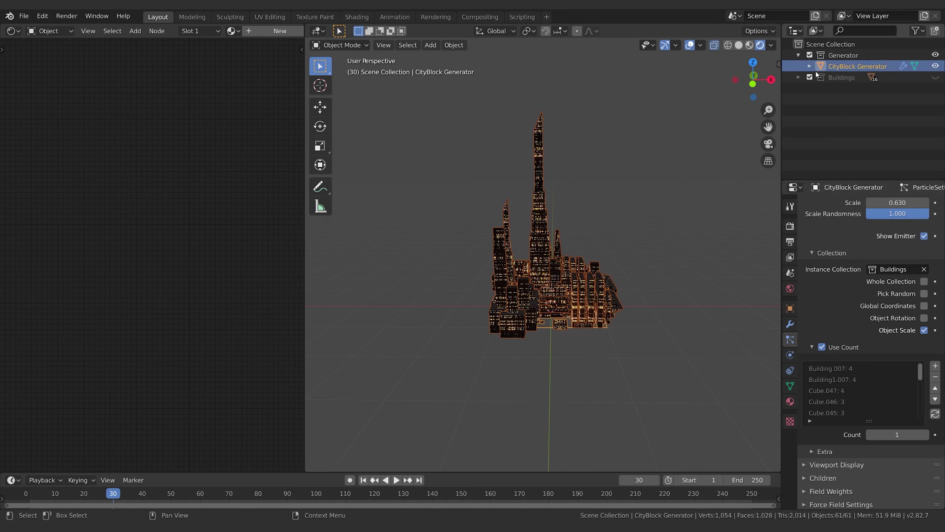
Step: Reveal the Buildings collection to view its source buildings, and hide it again
{"action": "left_click", "coordinate": [843, 79]}
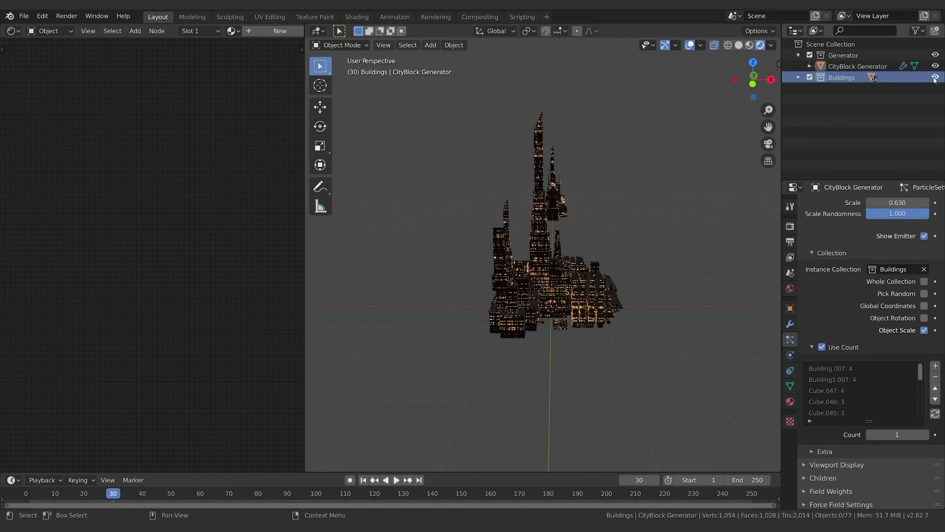
{"action": "middle_click_drag", "start_coordinate": [614, 164], "coordinate": [719, 172]}
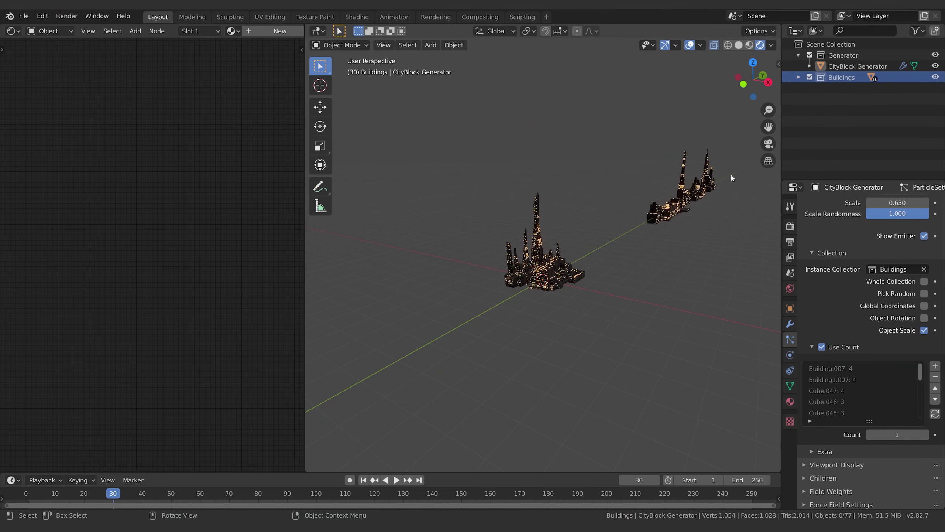
{"action": "key", "text": "shift"}
{"action": "left_click", "coordinate": [935, 77]}
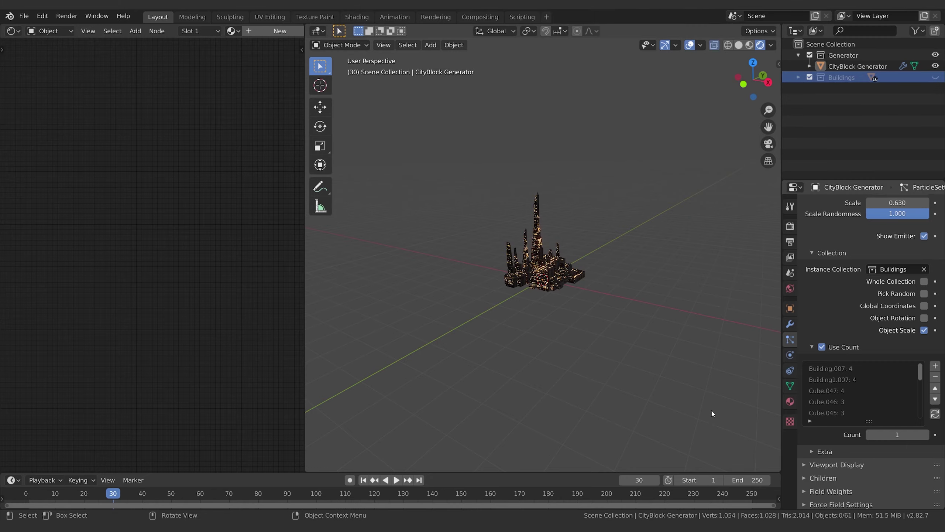
Step: Examine the generated city block up close alongside the building entries in the Use Count list
{"action": "scroll", "coordinate": [712, 414], "scroll_direction": "up", "scroll_amount": 6}
{"action": "scroll", "coordinate": [850, 391], "scroll_direction": "down", "scroll_amount": 1}
{"action": "scroll", "coordinate": [847, 391], "scroll_direction": "down", "scroll_amount": 10}
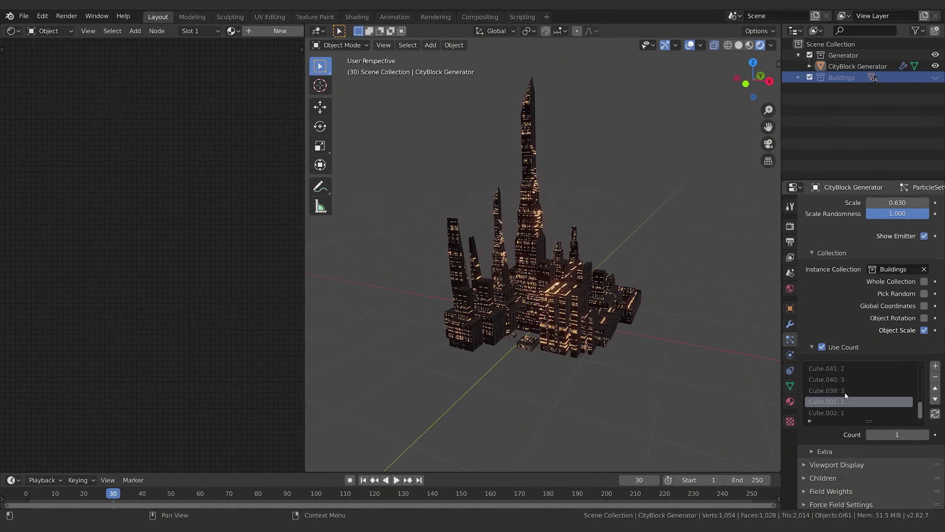
{"action": "scroll", "coordinate": [835, 390], "scroll_direction": "up", "scroll_amount": 10}
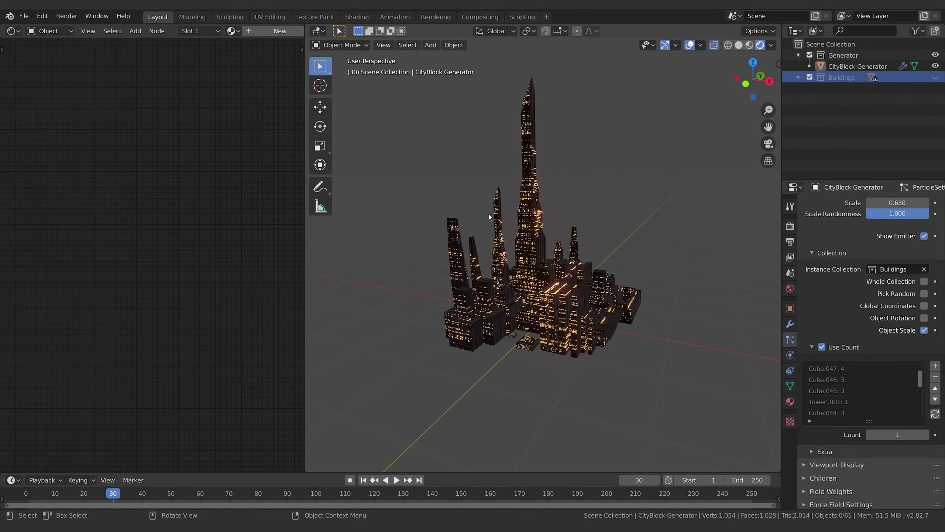
{"action": "scroll", "coordinate": [617, 337], "scroll_direction": "up", "scroll_amount": 3}
{"action": "scroll", "coordinate": [617, 337], "scroll_direction": "down", "scroll_amount": 2}
{"action": "middle_click_drag", "start_coordinate": [617, 337], "coordinate": [664, 375]}
{"action": "scroll", "coordinate": [850, 374], "scroll_direction": "up", "scroll_amount": 2}
{"action": "scroll", "coordinate": [839, 376], "scroll_direction": "down", "scroll_amount": 10}
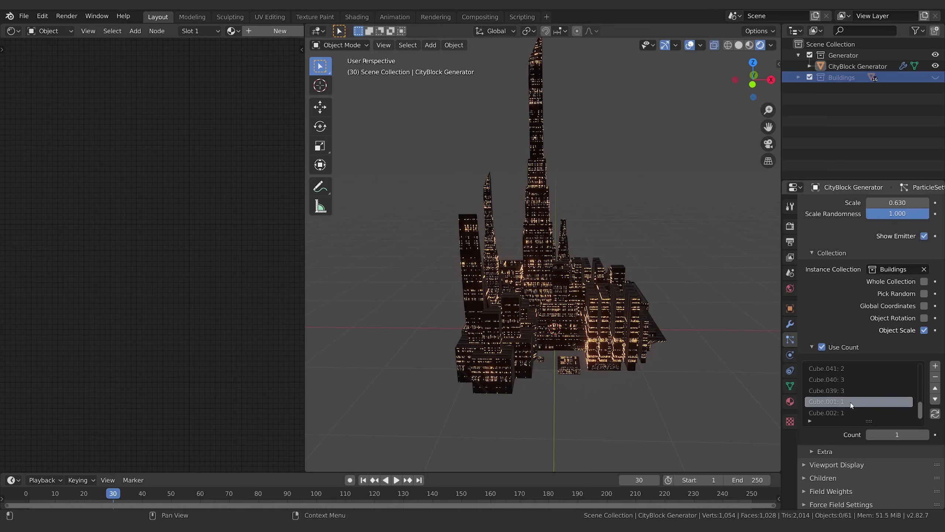
Step: Set the use counts of Cube.001 and Cube.002 to 0 in the generator's particle settings
{"action": "left_click", "coordinate": [870, 434]}
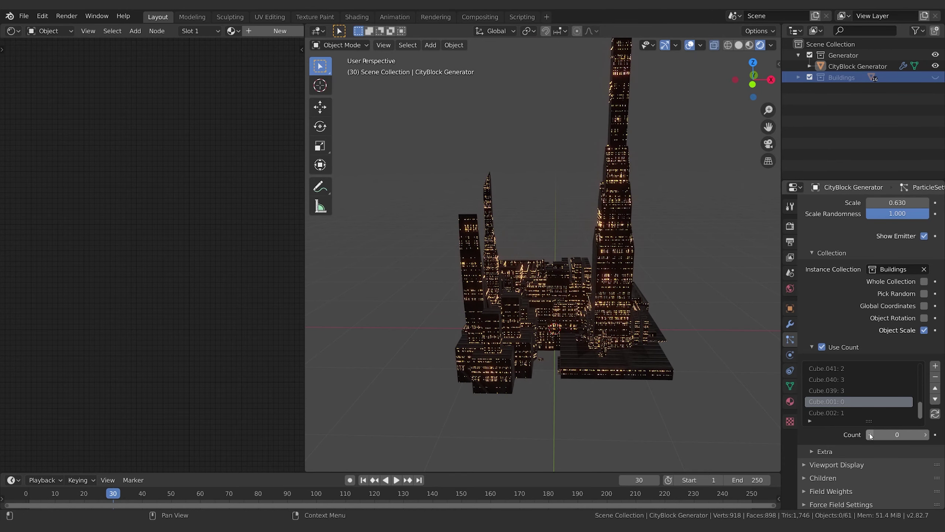
{"action": "left_click", "coordinate": [841, 413]}
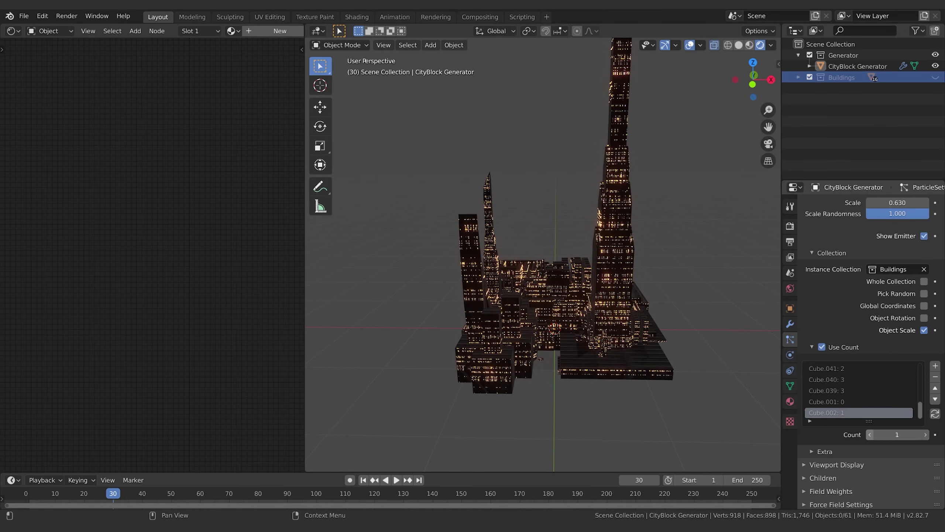
{"action": "left_click", "coordinate": [870, 435]}
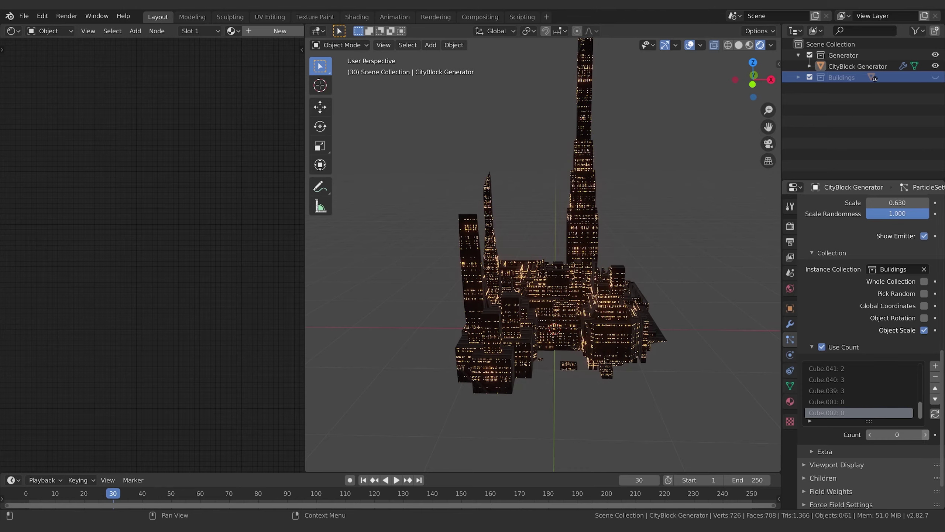
Step: Undo the use count changes and restore the count of Cube.001 to 1
{"action": "key", "text": "ctrl+z"}
{"action": "key", "text": "ctrl+z"}
{"action": "left_click", "coordinate": [926, 436]}
{"action": "middle_click_drag", "start_coordinate": [570, 314], "coordinate": [558, 359]}
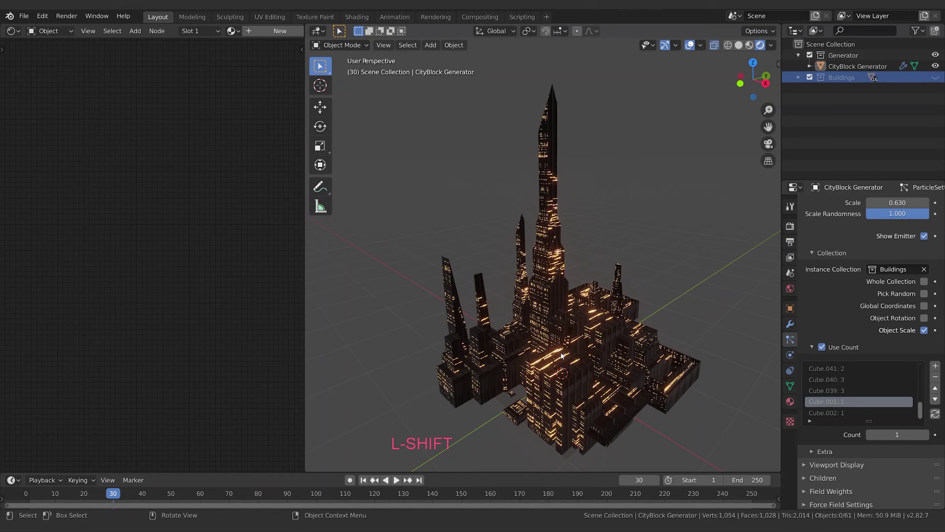